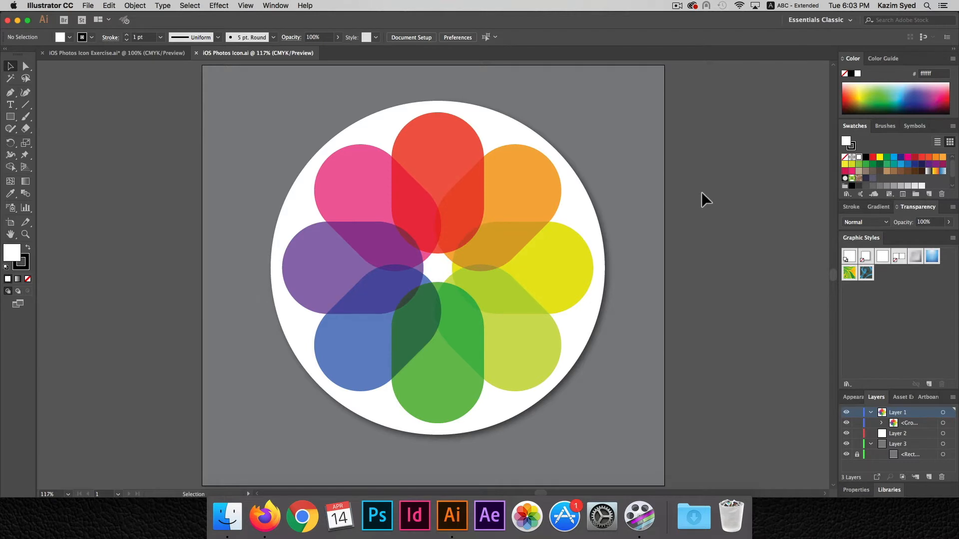
In the iOS Photos Icon Exercise document, draw a rectangle of about 792 by 720 px covering the artboard and fill it with gray 808285.
click(124, 54)
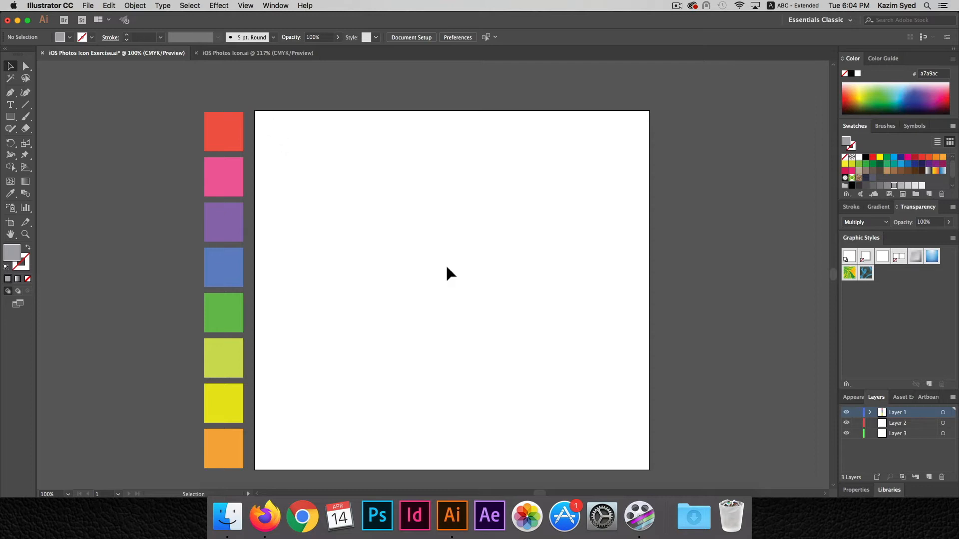
click(11, 117)
mouse_move(259, 114)
mouse_down()
mouse_move(580, 426)
mouse_move(652, 472)
mouse_up()
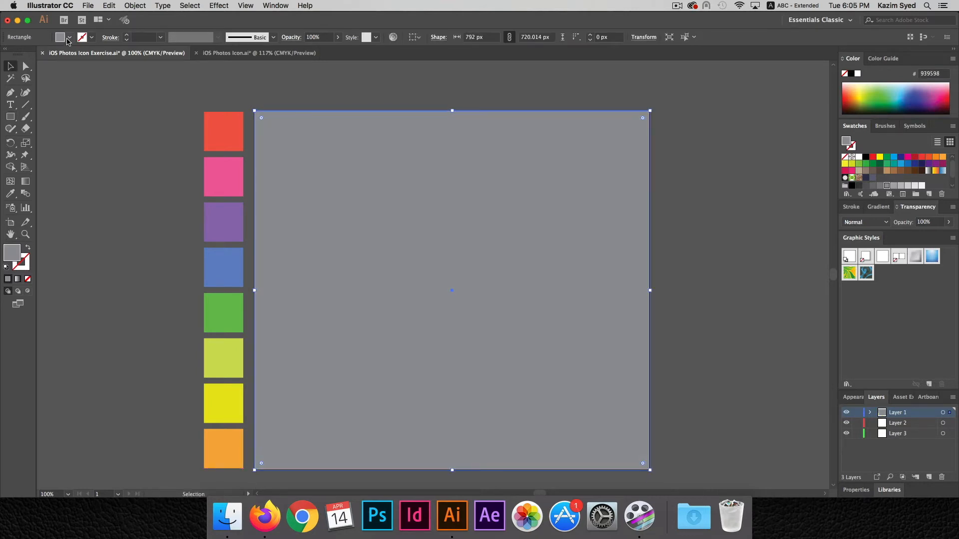
click(69, 39)
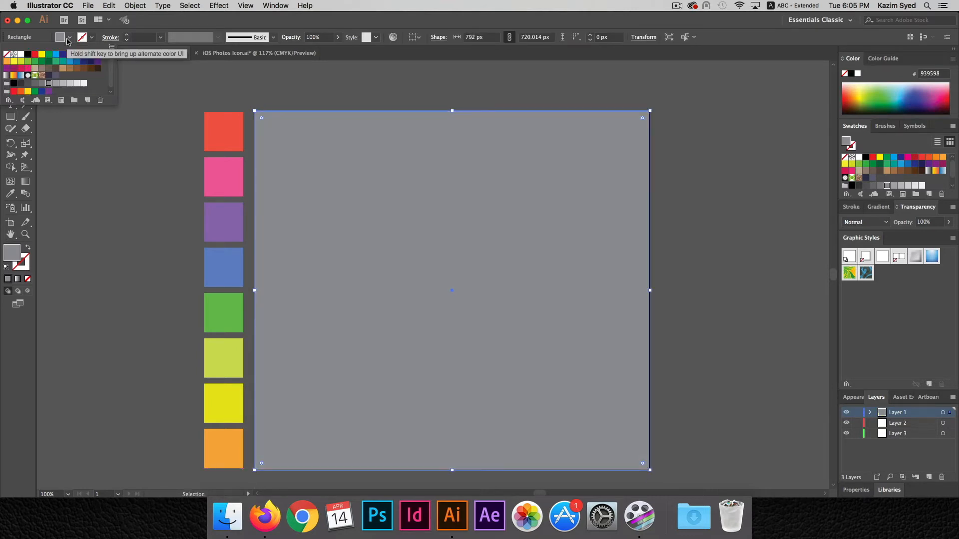
click(42, 83)
click(62, 120)
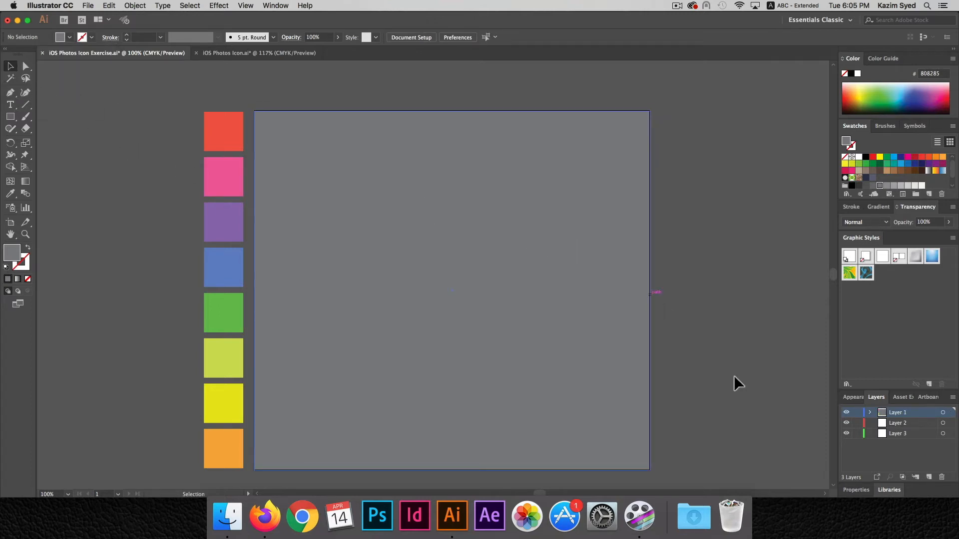
Lock Layer 1 and create a new layer above it.
click(857, 413)
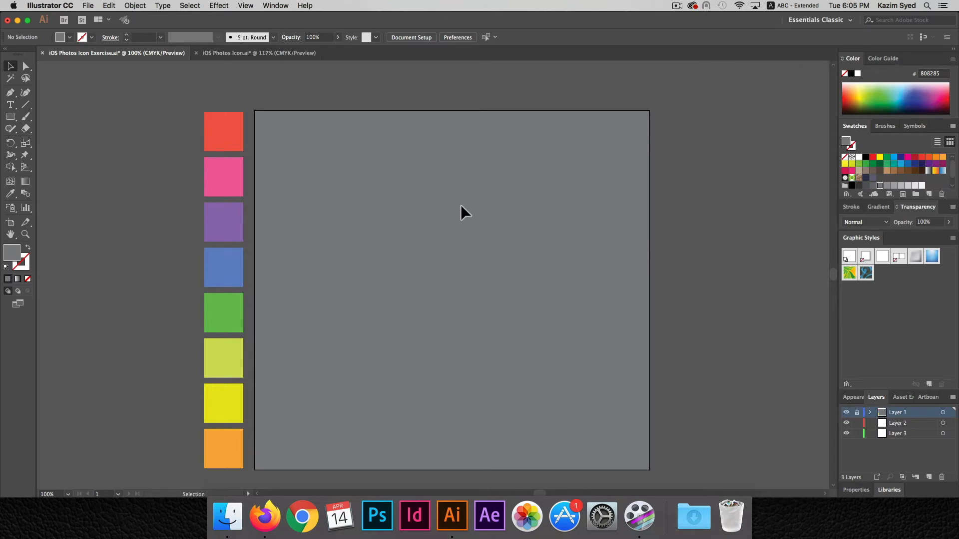
click(928, 478)
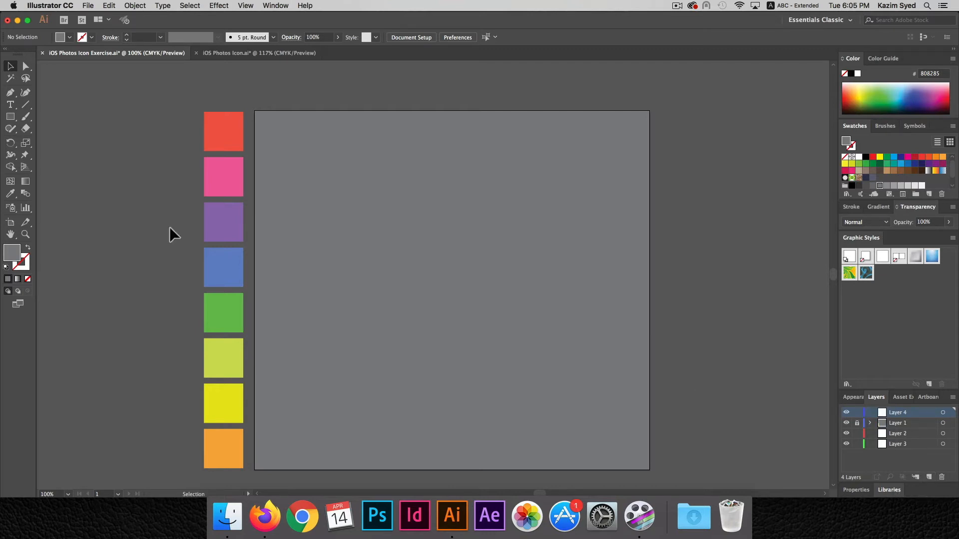
Create a 170 by 260 px rectangle on the new layer and move it to the artboard's upper centre.
click(11, 118)
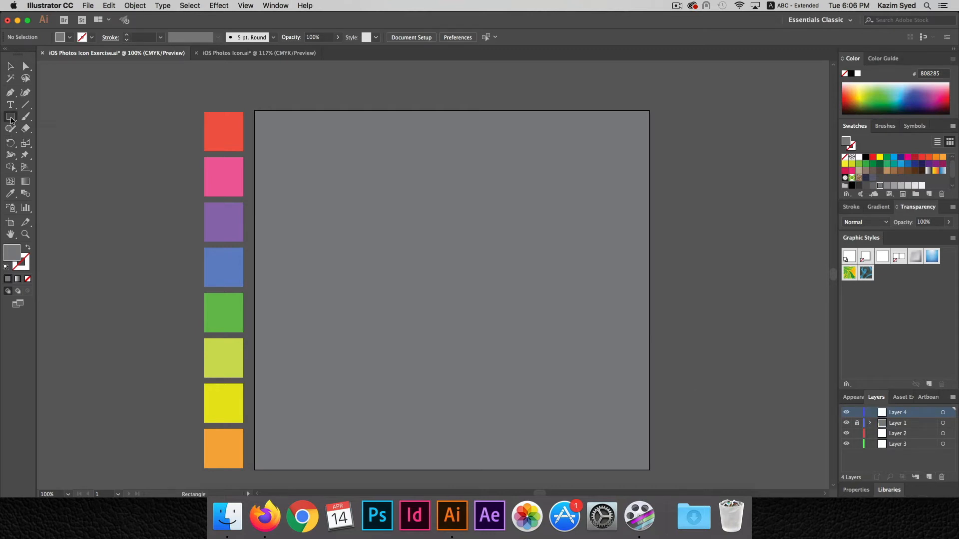
click(423, 242)
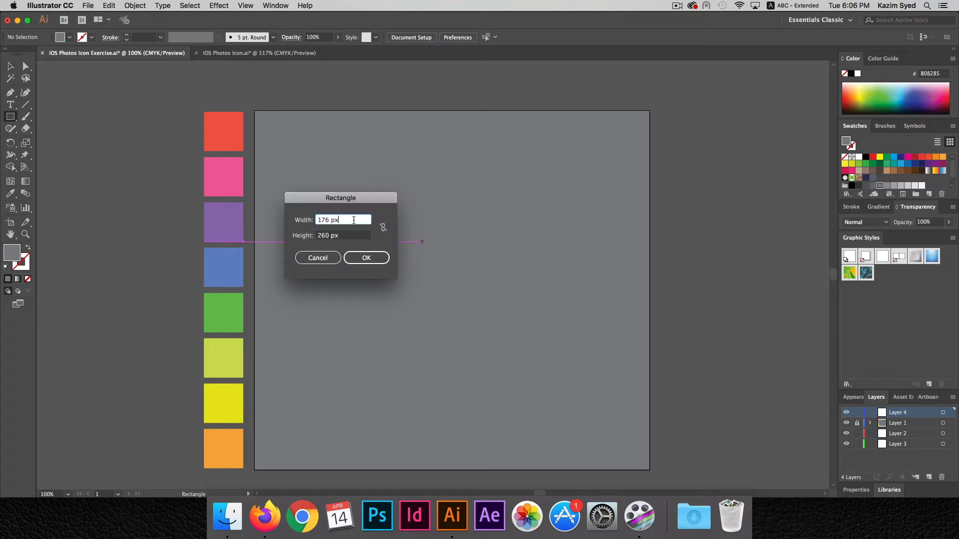
text(170)
key(Tab)
text(260)
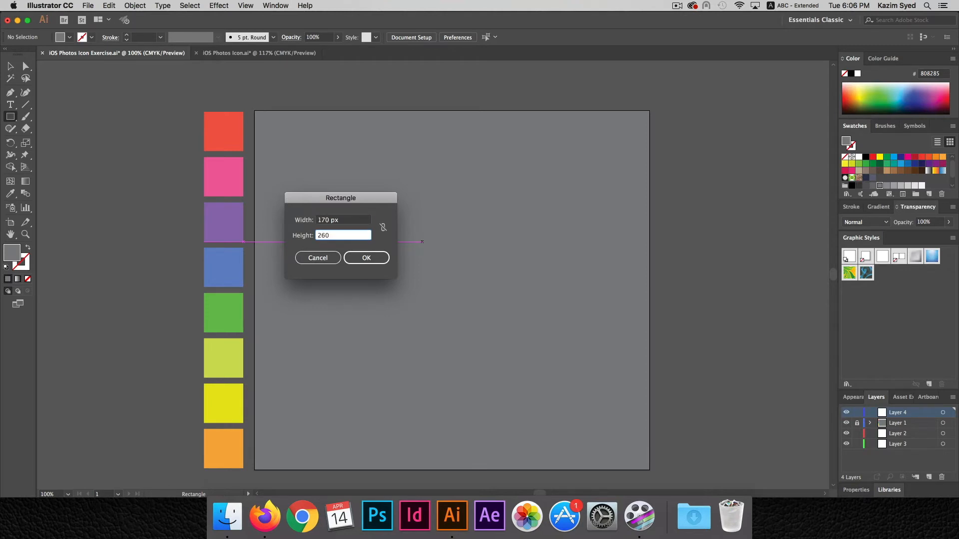
key(Return)
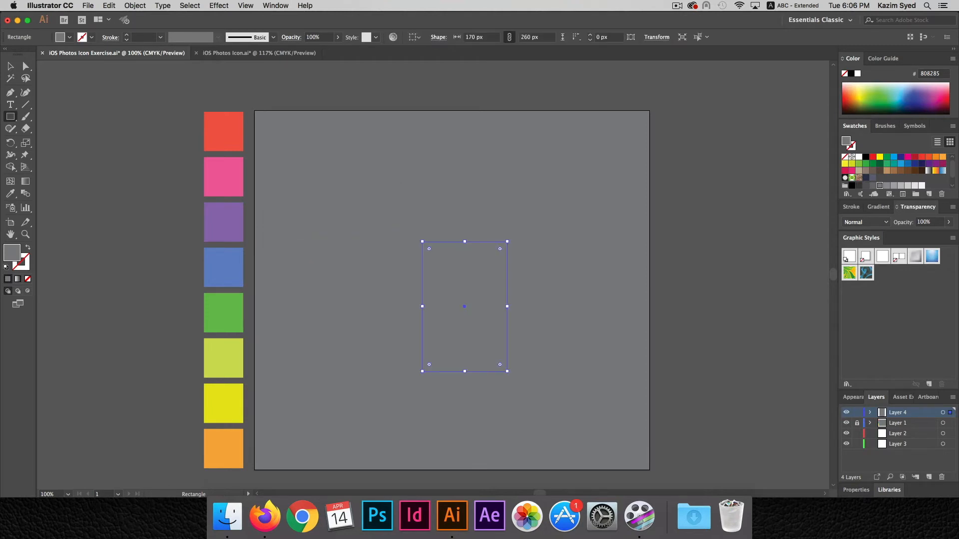
click(13, 69)
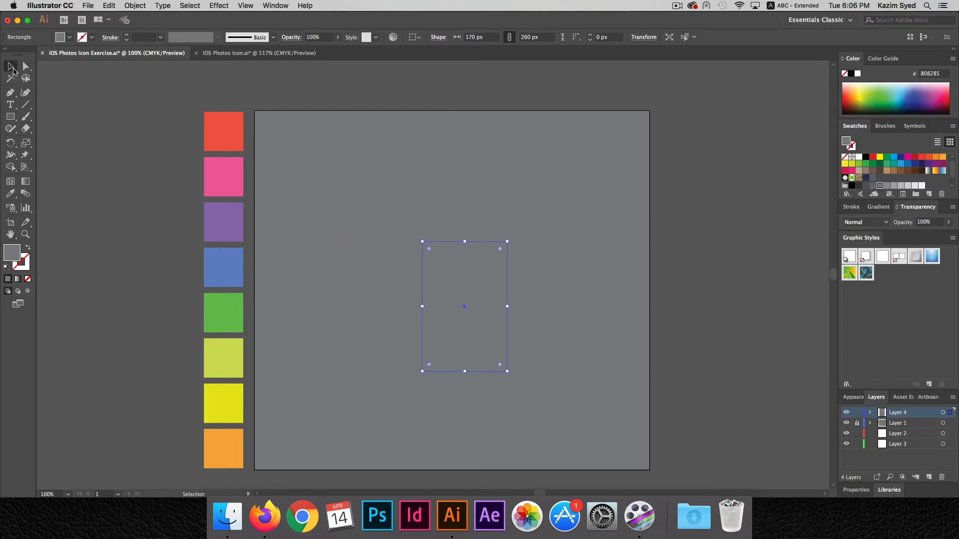
drag(453, 241, 439, 137)
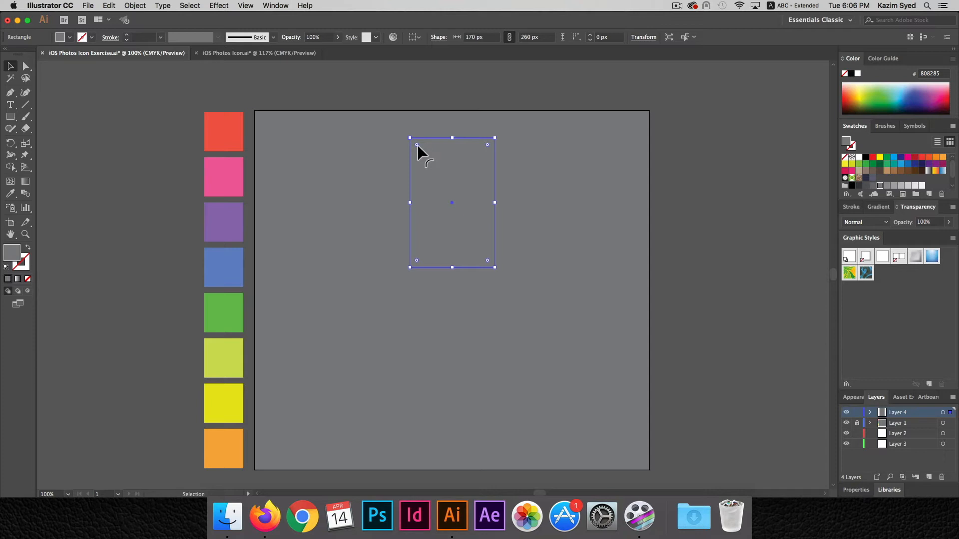
drag(418, 145, 448, 162)
key(super+z)
click(234, 5)
mouse_move(223, 5)
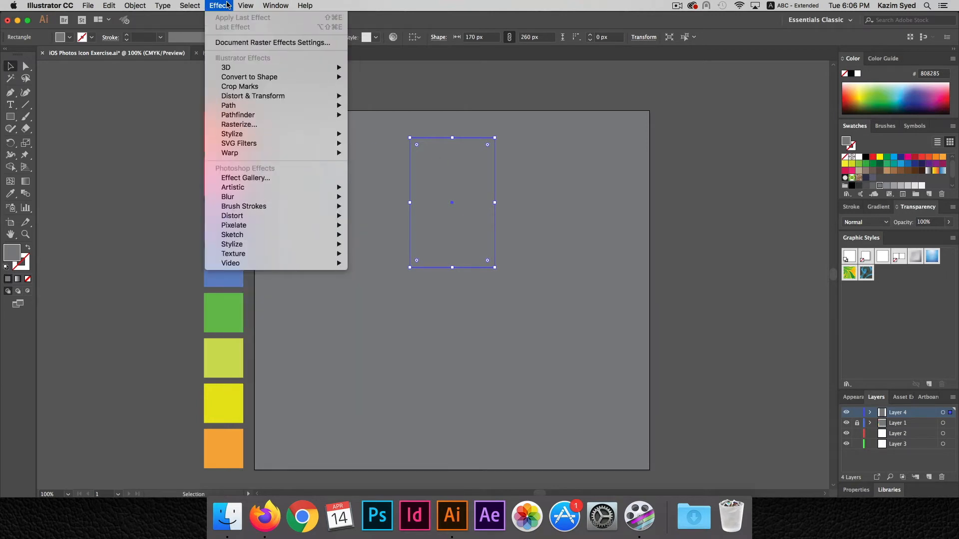
mouse_move(290, 135)
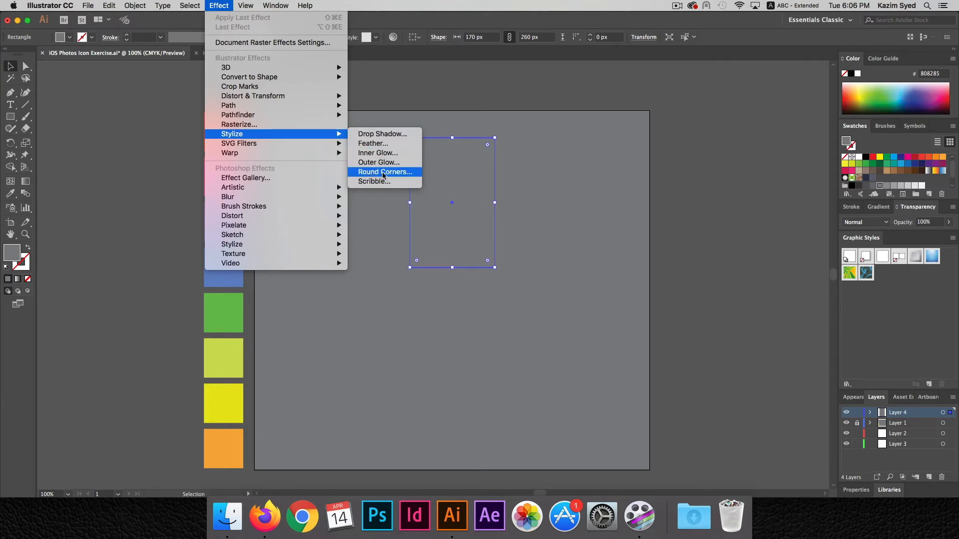
click(11, 67)
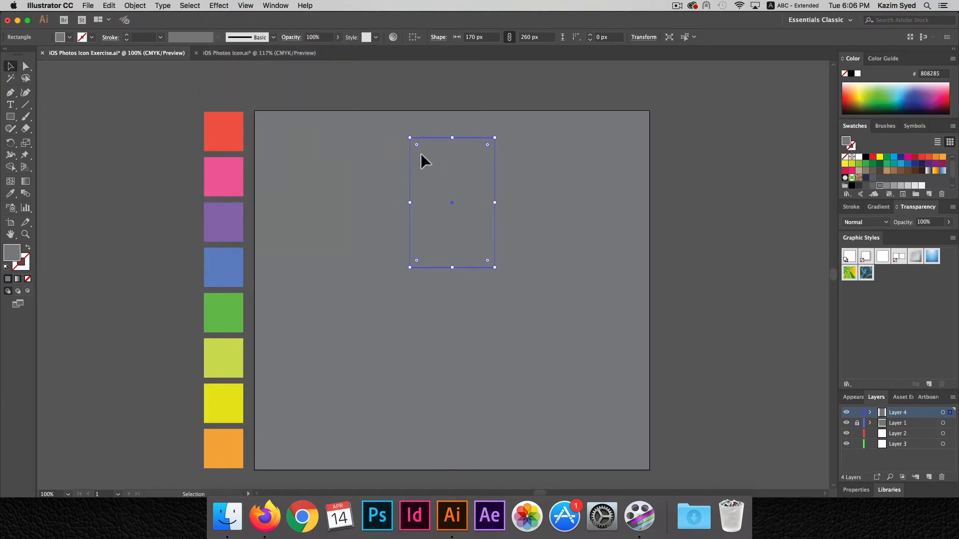
Fill the 170 by 260 px rectangle with black.
click(69, 37)
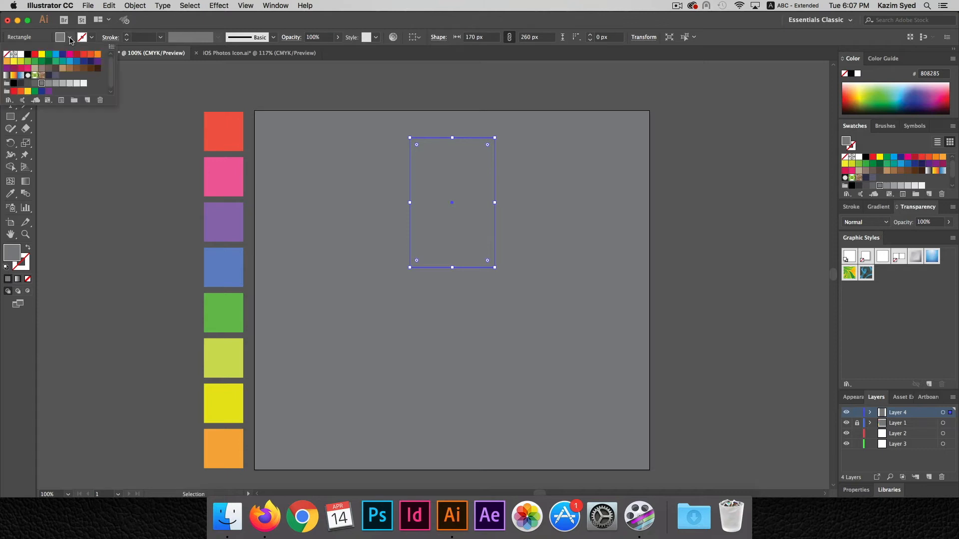
click(30, 58)
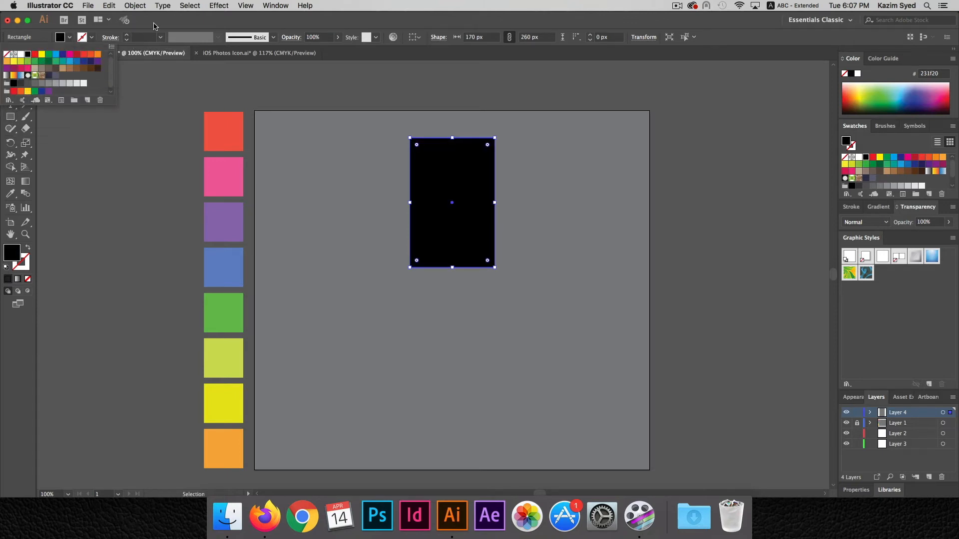
key(Escape)
click(10, 67)
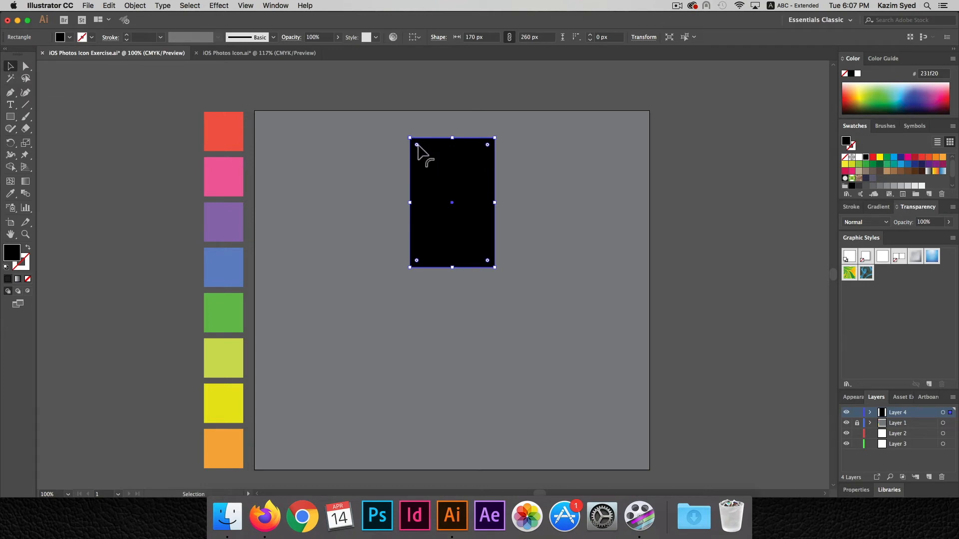
Round all corners of the black rectangle to the 85 px maximum and nudge the shape slightly upward.
drag(417, 146, 515, 165)
click(10, 65)
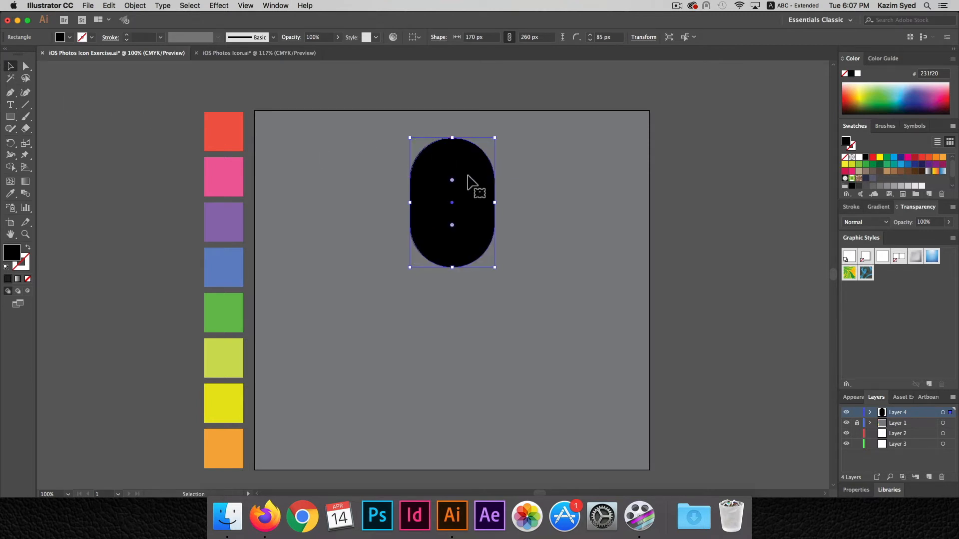
drag(475, 174, 474, 169)
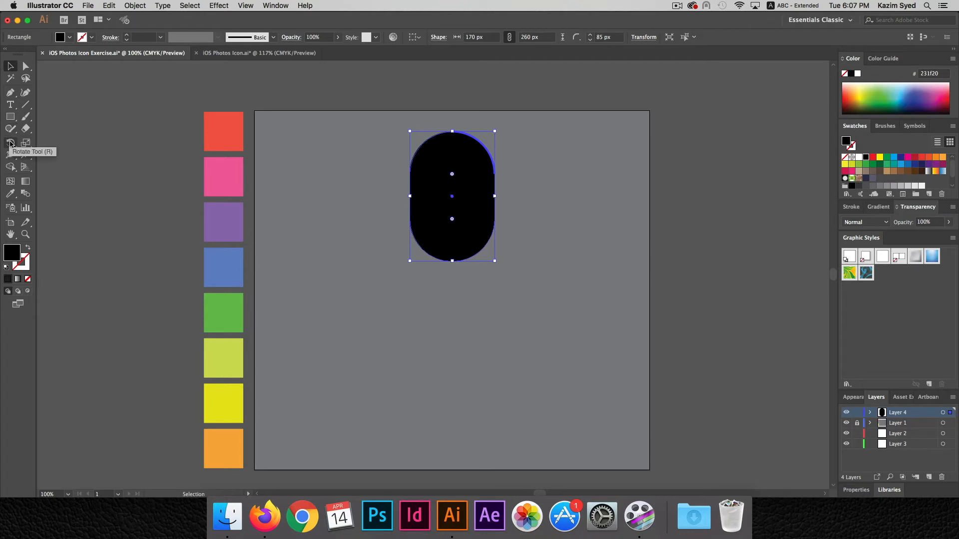
Make a copy of the rounded shape rotated 45° about a point just below its lower end.
click(10, 143)
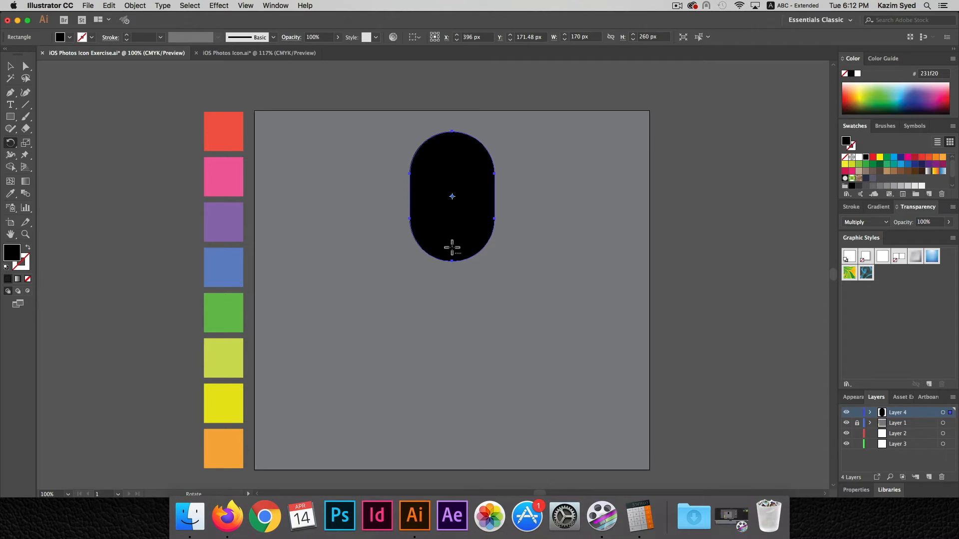
alt+click(454, 274)
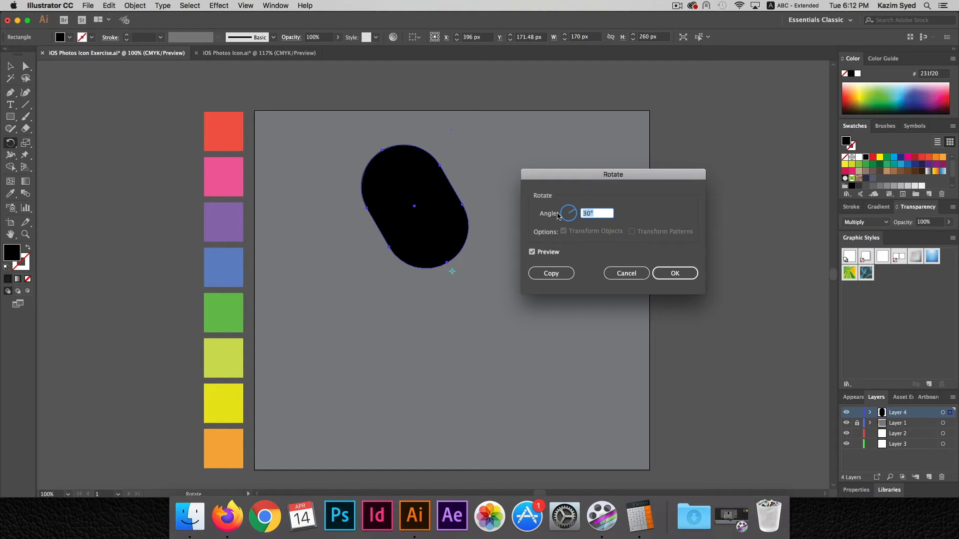
text(45)
key(Tab)
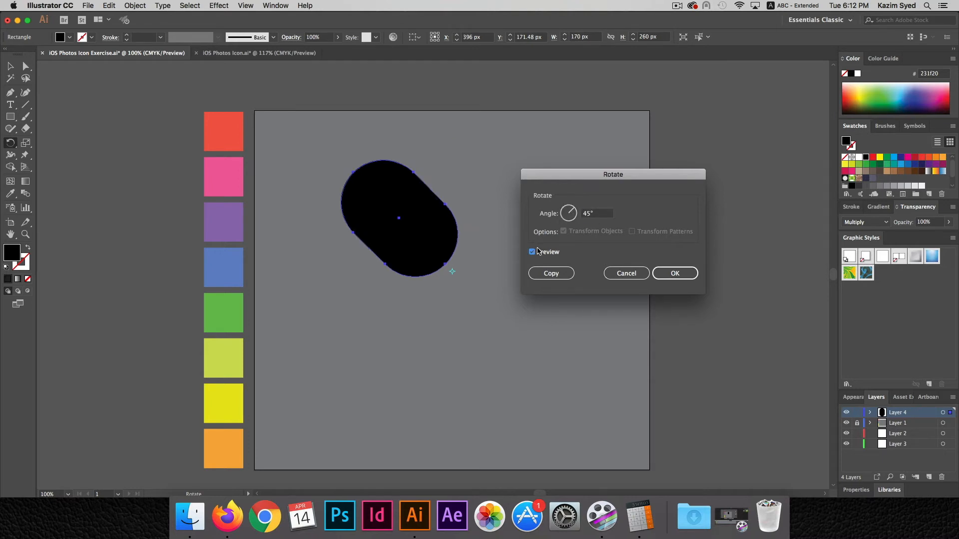
click(533, 254)
click(533, 254)
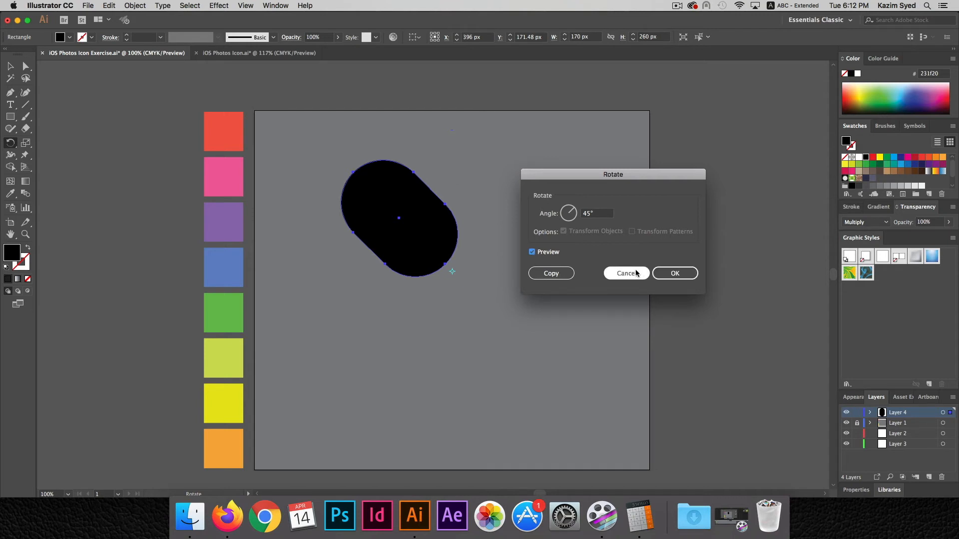
click(559, 273)
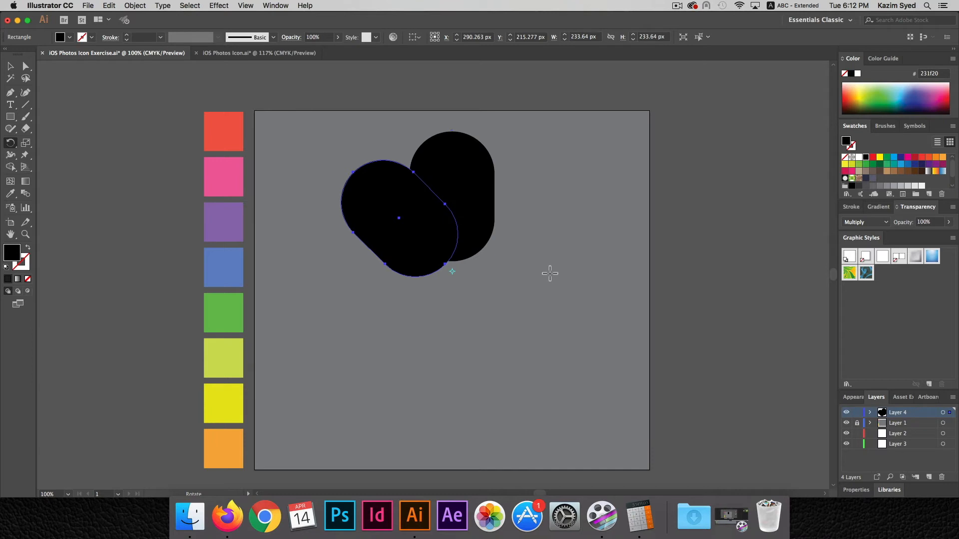
Repeat the rotated copy until eight petals form a full flower, and deselect the artwork.
key(super+d)
key(super+d)
key(super+d)
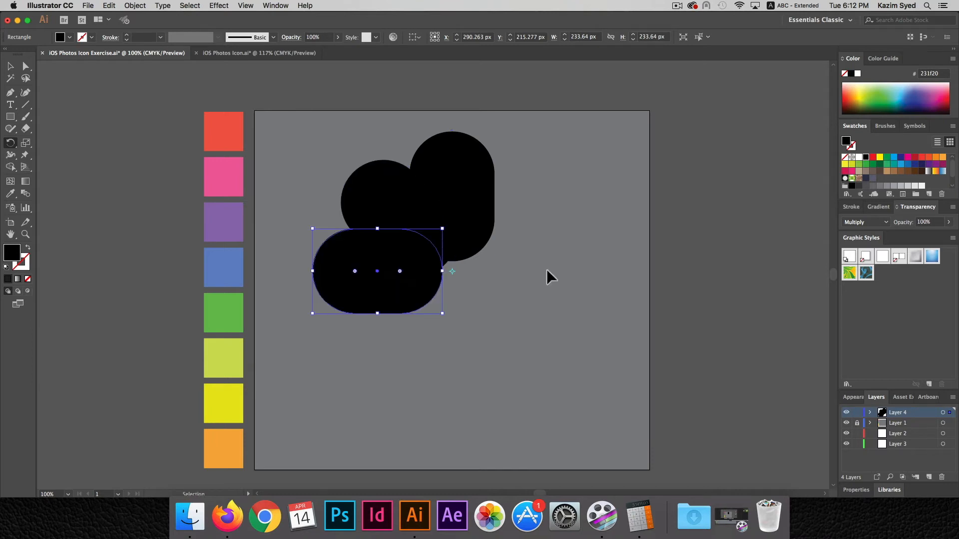
key(super+d)
key(super+d)
key(super+d)
key(r)
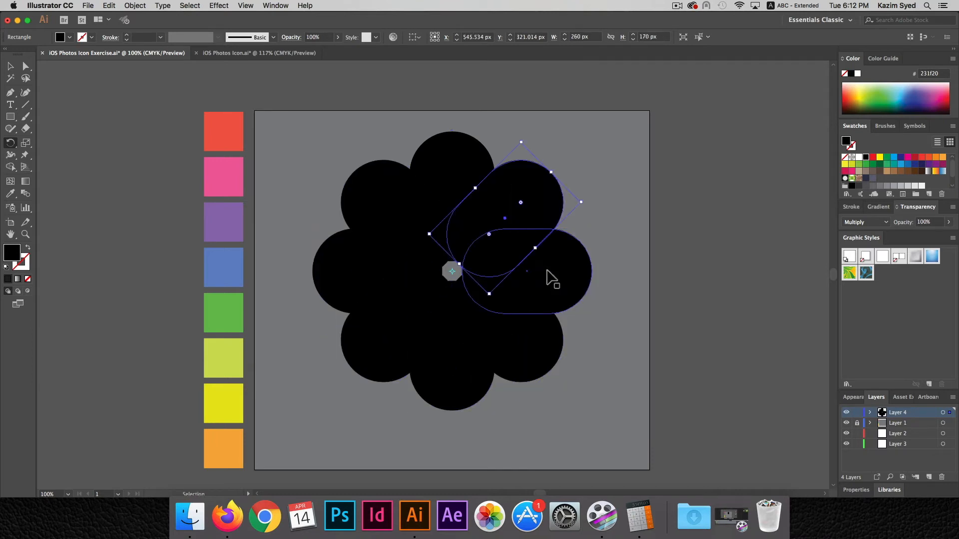
key(v)
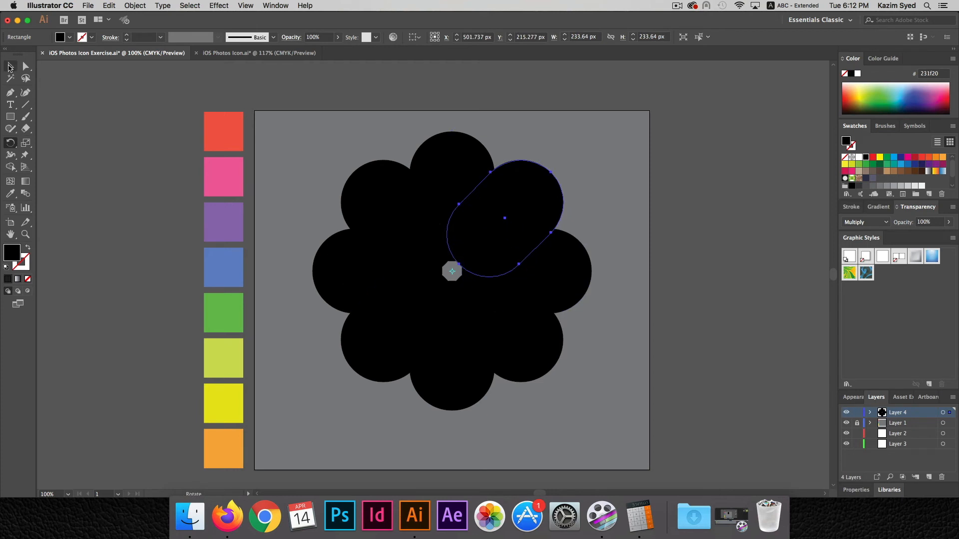
click(447, 94)
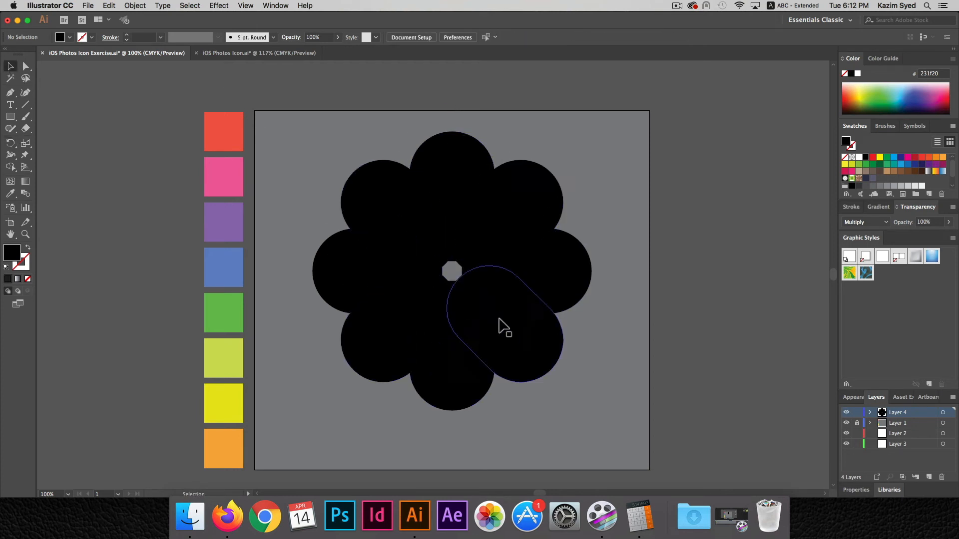
Color the top petal by sampling the red square with the Eyedropper tool.
click(461, 151)
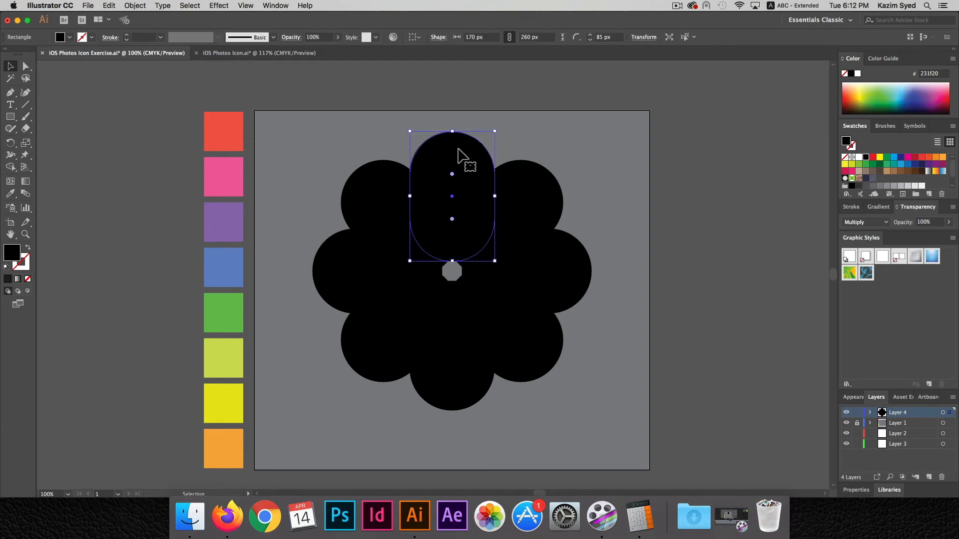
click(9, 196)
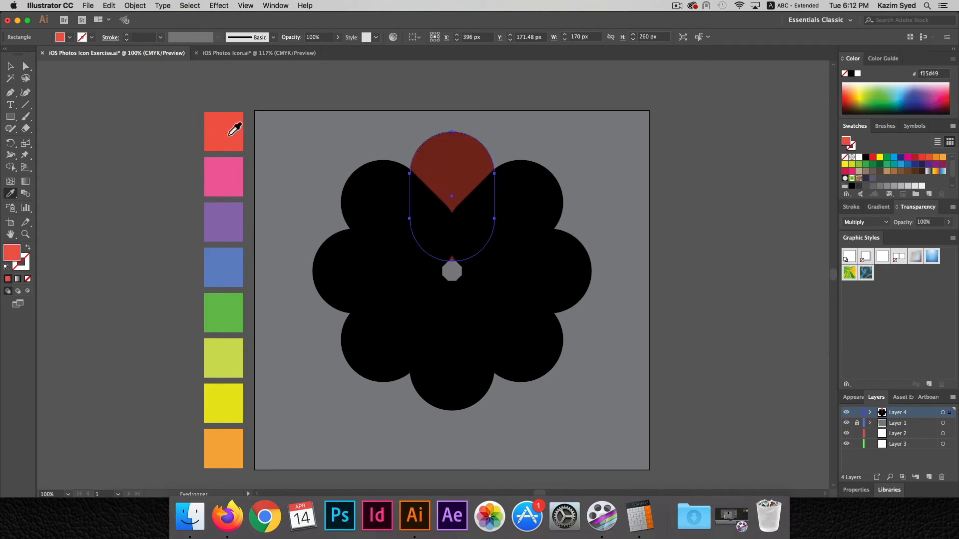
click(10, 66)
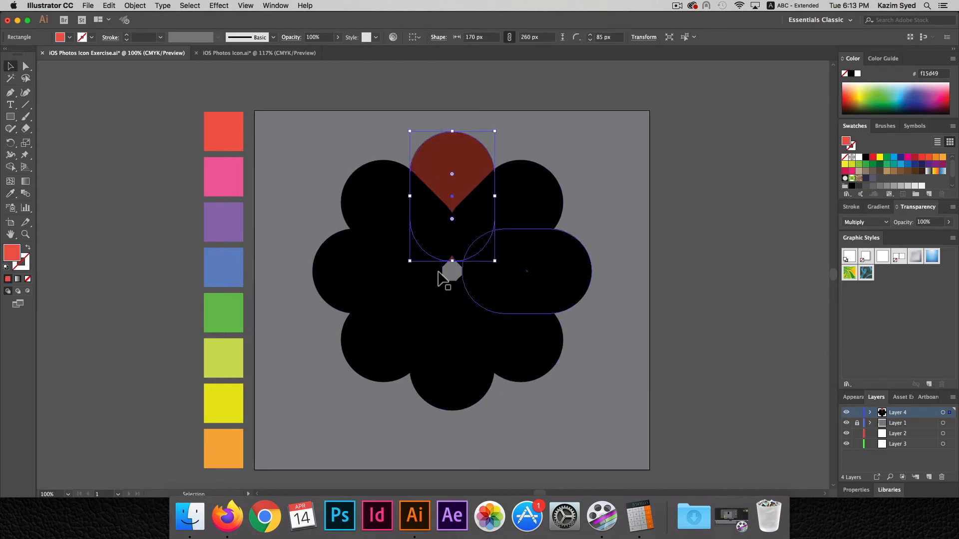
Color the upper-left petal by sampling the pink square with the Eyedropper tool.
click(360, 198)
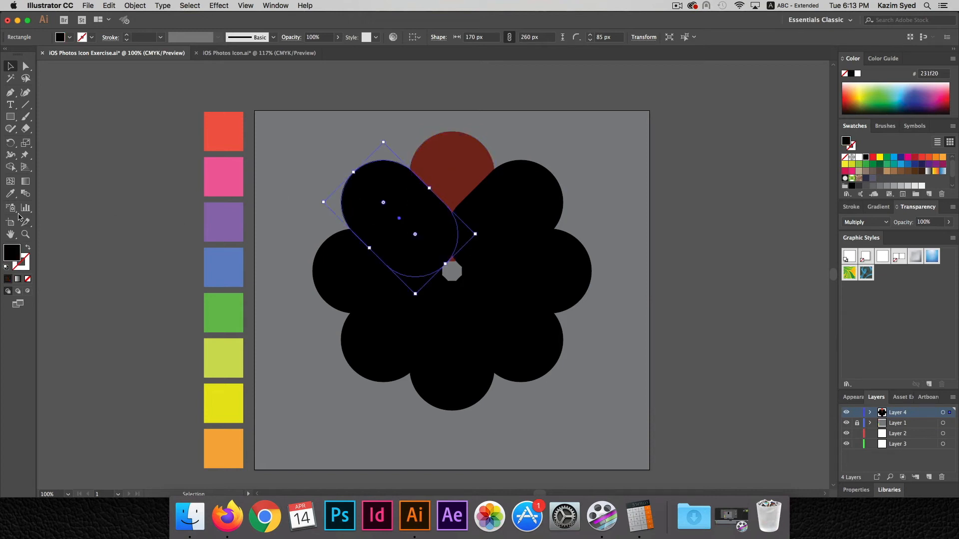
click(10, 193)
click(229, 179)
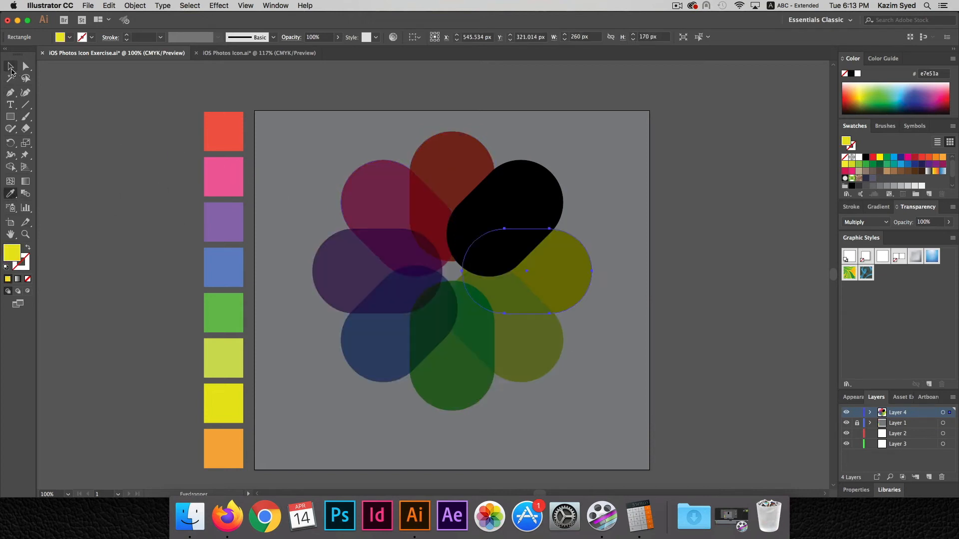
click(241, 181)
Color the upper-right petal by sampling the orange square with the Eyedropper tool.
click(554, 205)
click(10, 193)
click(238, 449)
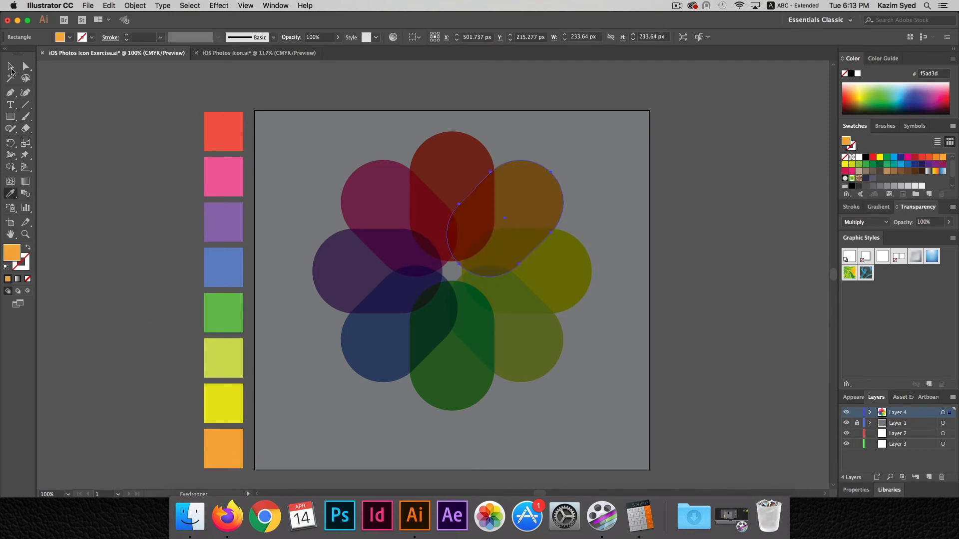
Select all eight petals, move them down toward the artboard's vertical middle, and group them.
click(10, 66)
click(69, 136)
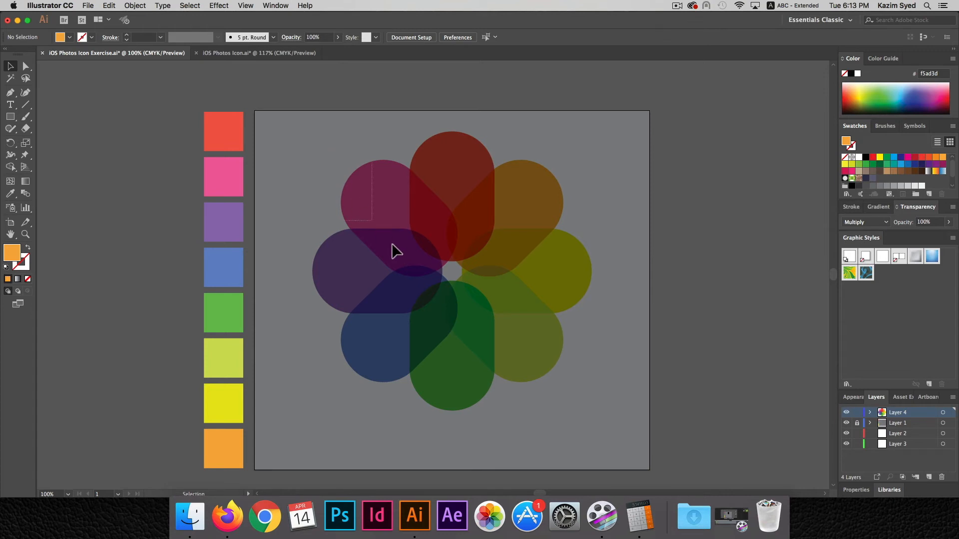
key(super+a)
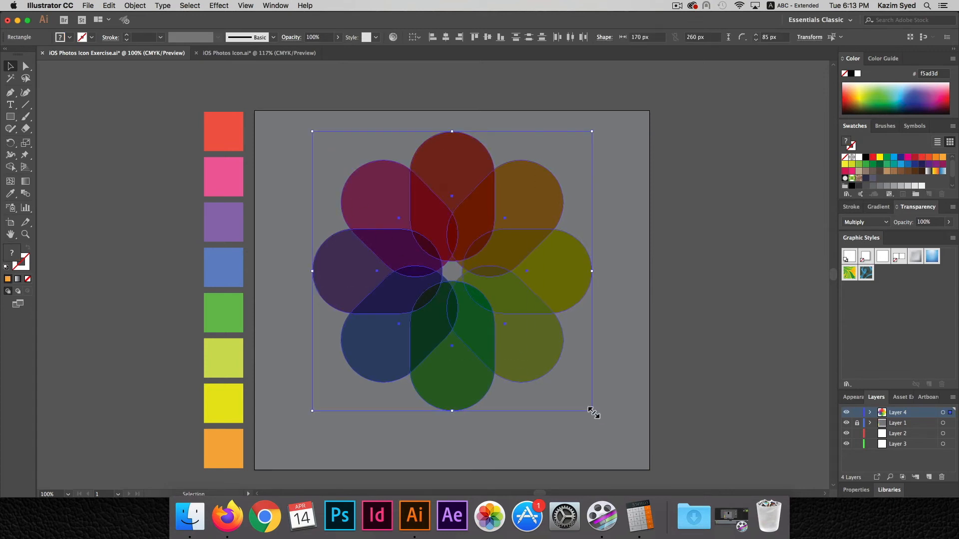
key(shift+Down)
key(shift+Down)
key(shift+Down)
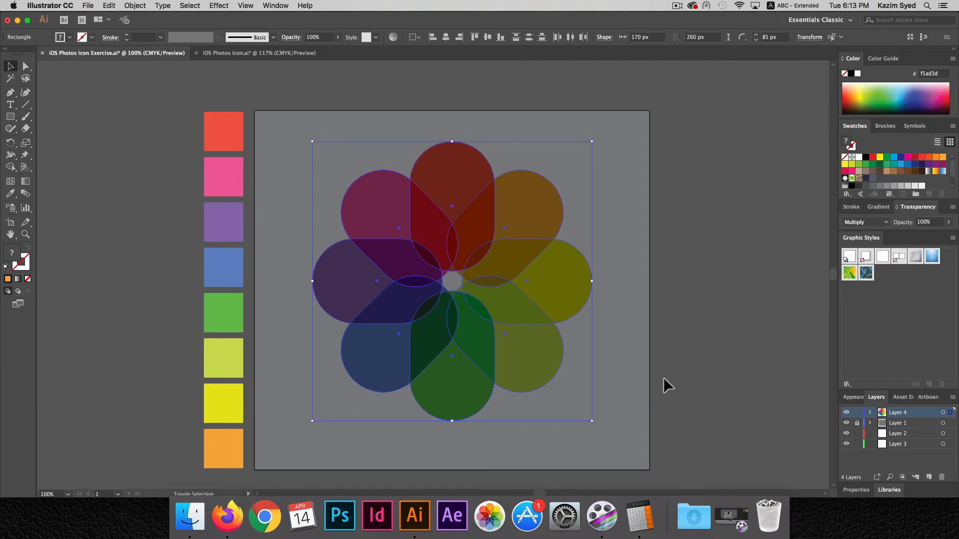
key(shift+Down)
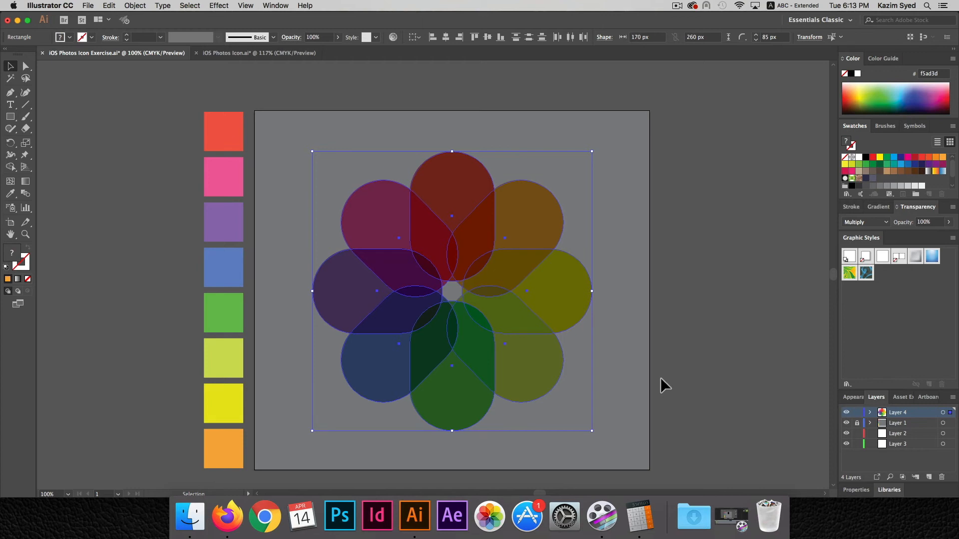
right_click(471, 247)
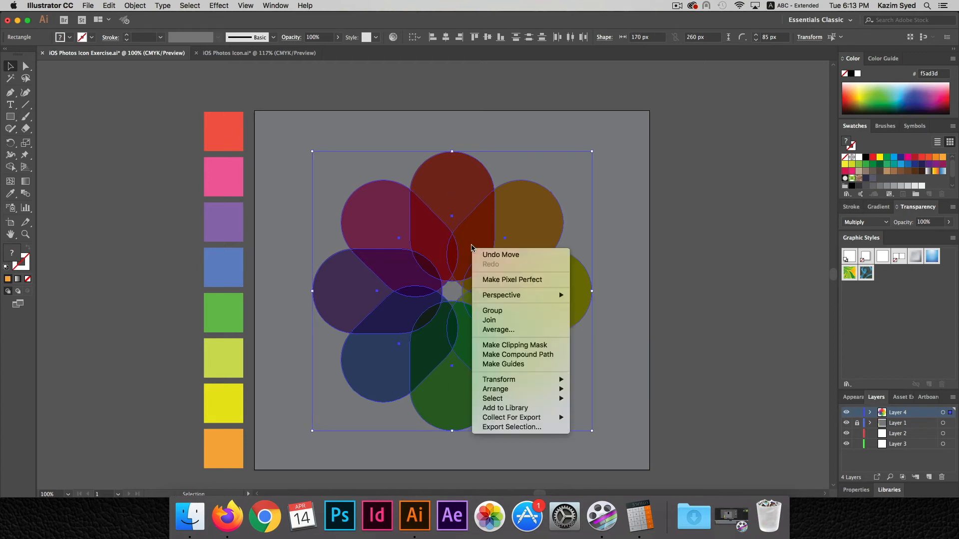
click(487, 312)
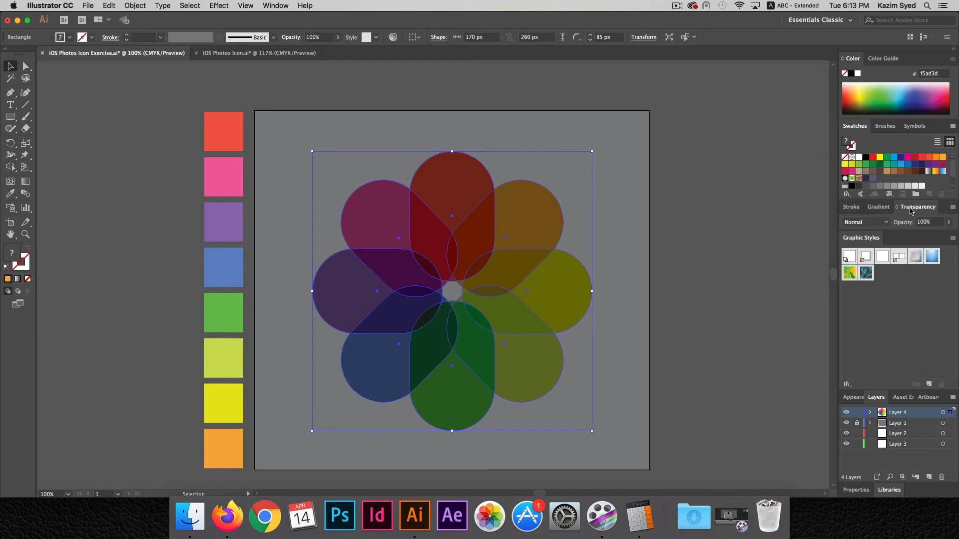
Set the flower group's blending mode to Multiply and deselect it.
click(276, 5)
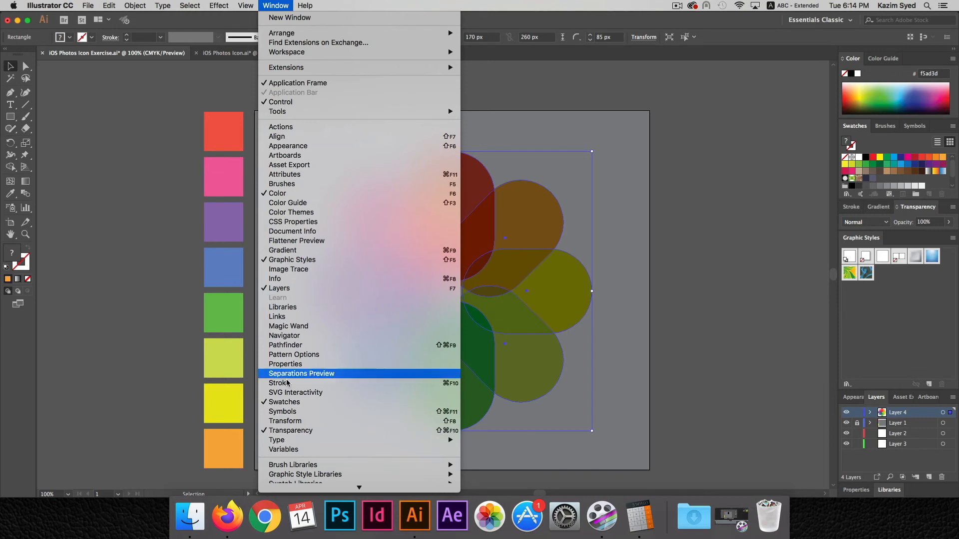
click(879, 226)
click(882, 223)
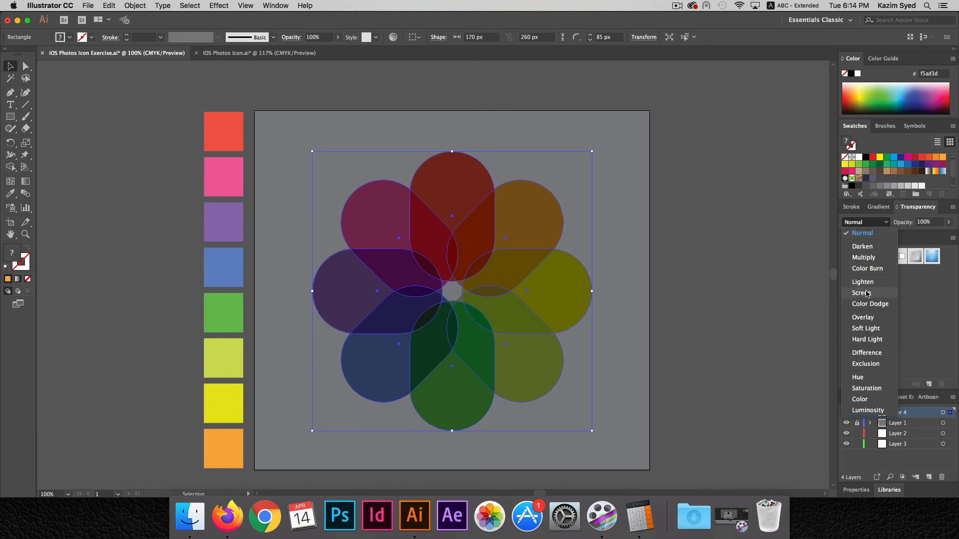
click(867, 267)
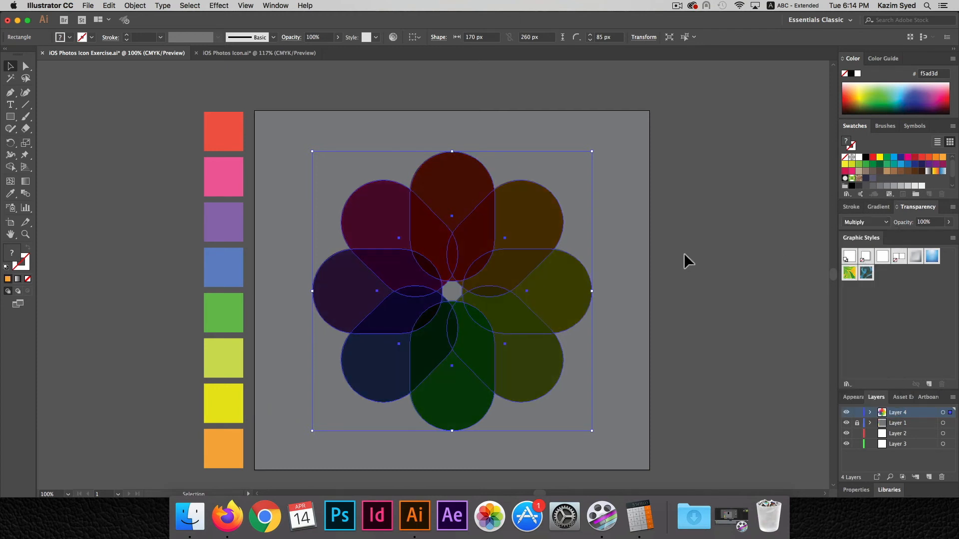
click(684, 255)
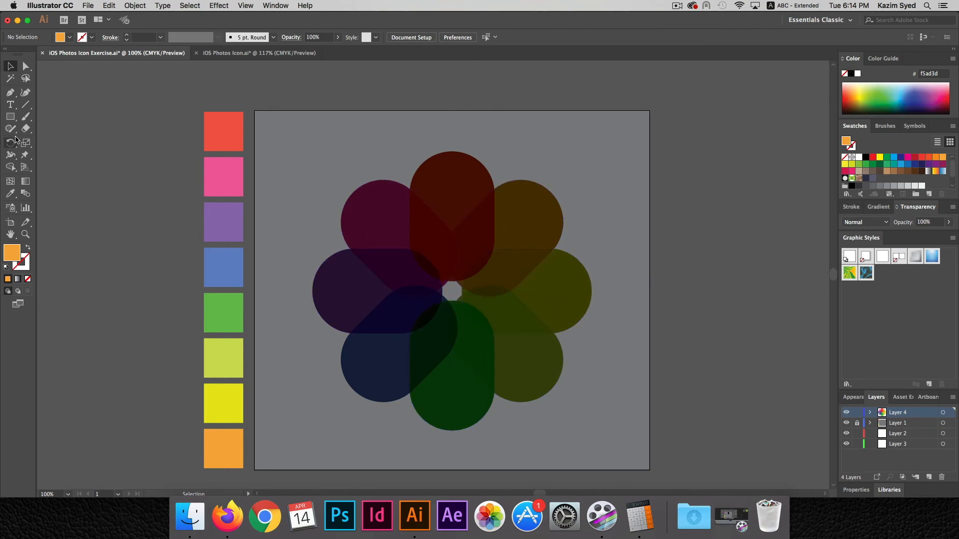
Draw a circle about 594 px wide outward from the flower's center and fill it white.
click(11, 117)
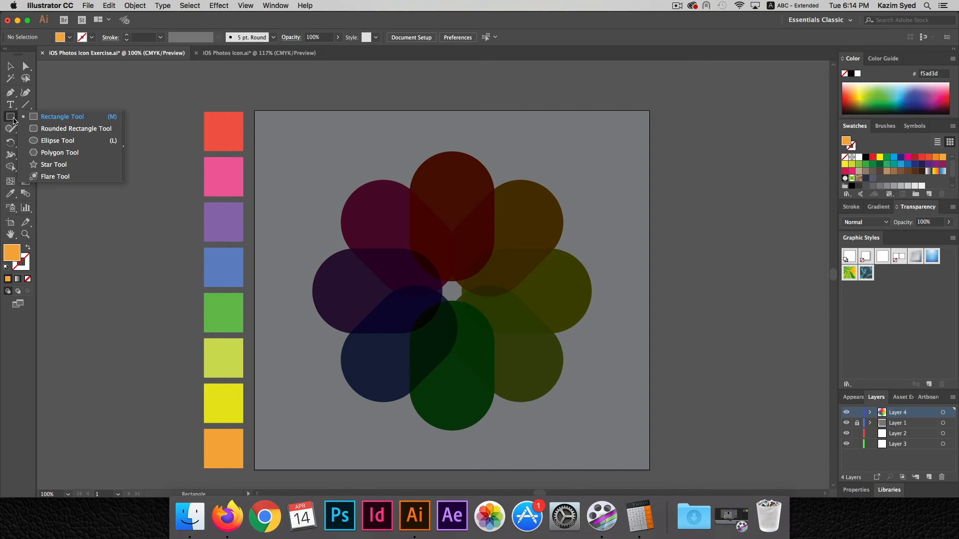
click(33, 141)
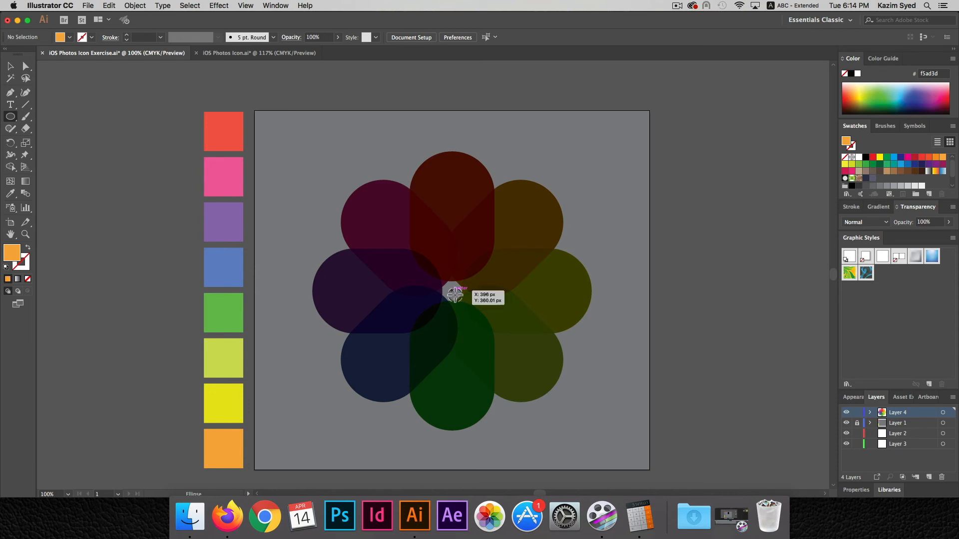
drag(454, 294, 313, 184)
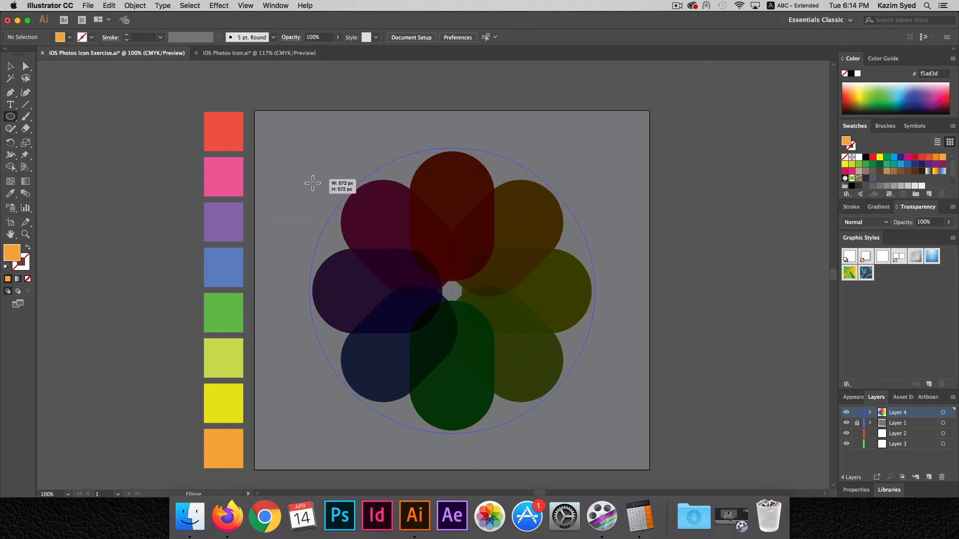
drag(312, 183, 307, 179)
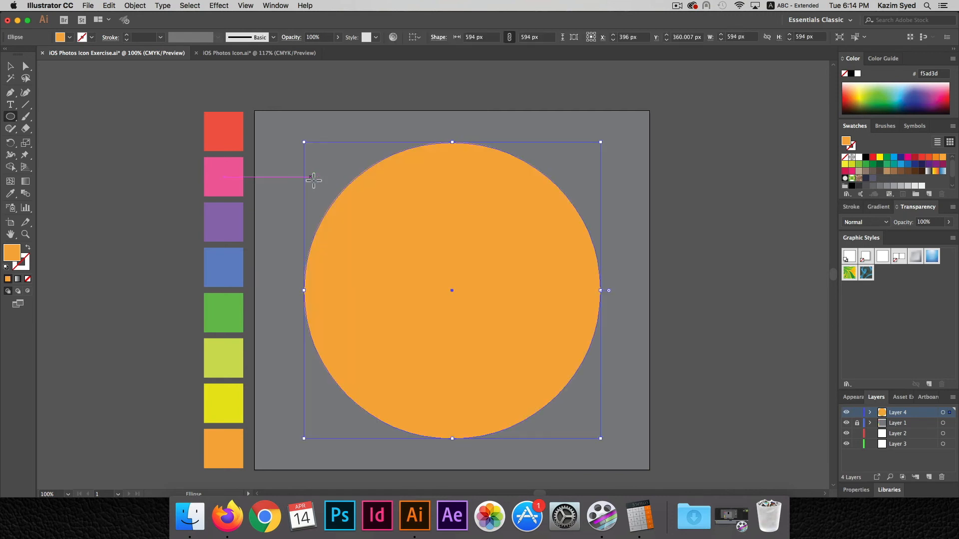
click(70, 37)
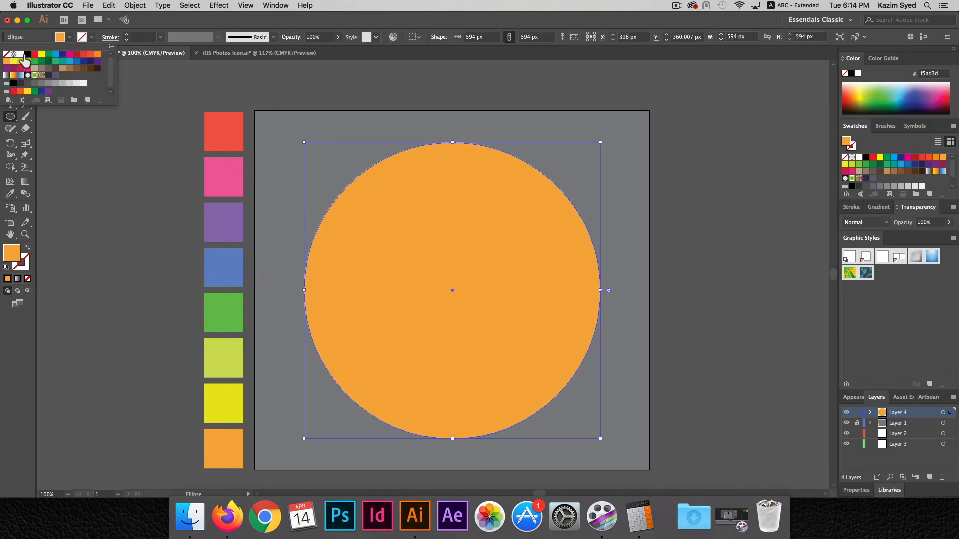
click(21, 54)
click(11, 119)
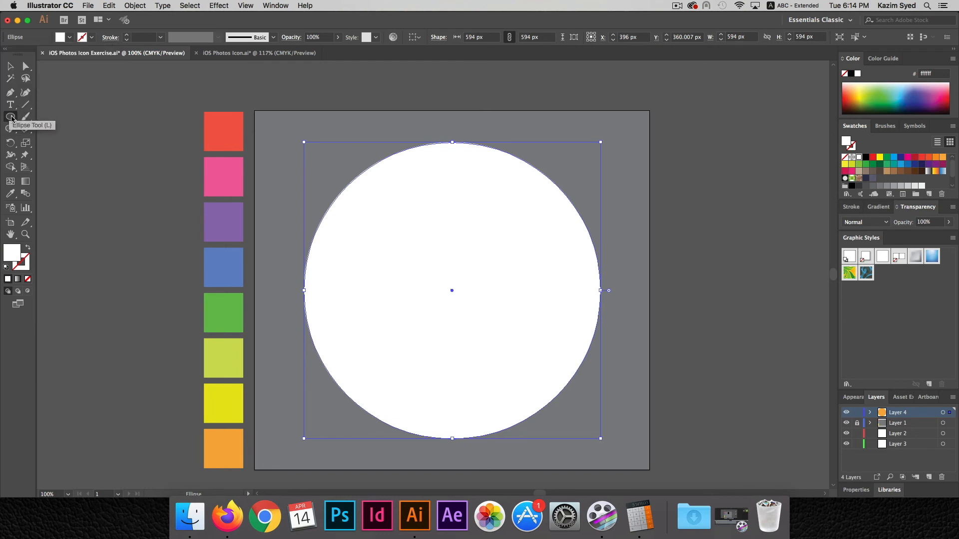
Shift the white circle to the right to expose some petals, and bring the flower group to the front.
click(11, 67)
drag(369, 203, 411, 202)
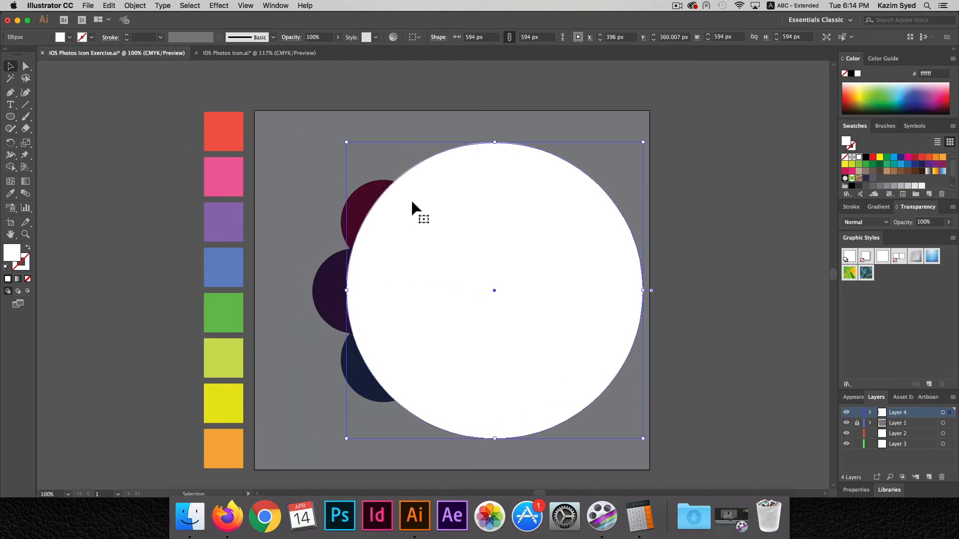
click(325, 284)
right_click(325, 284)
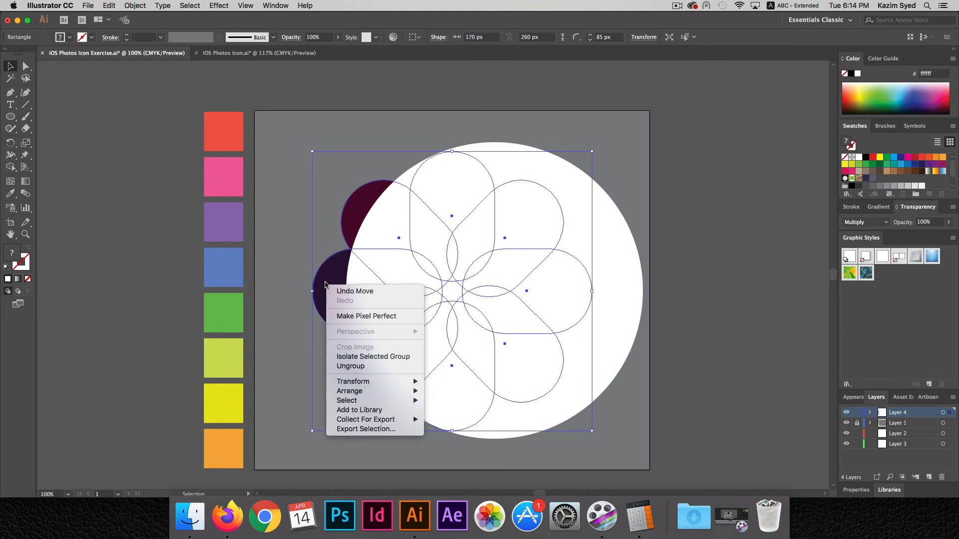
mouse_move(356, 393)
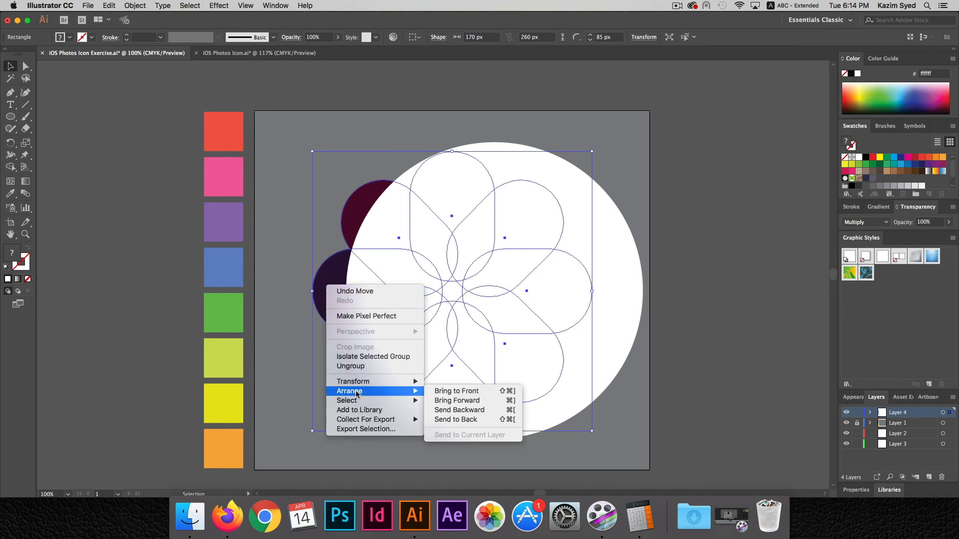
click(455, 391)
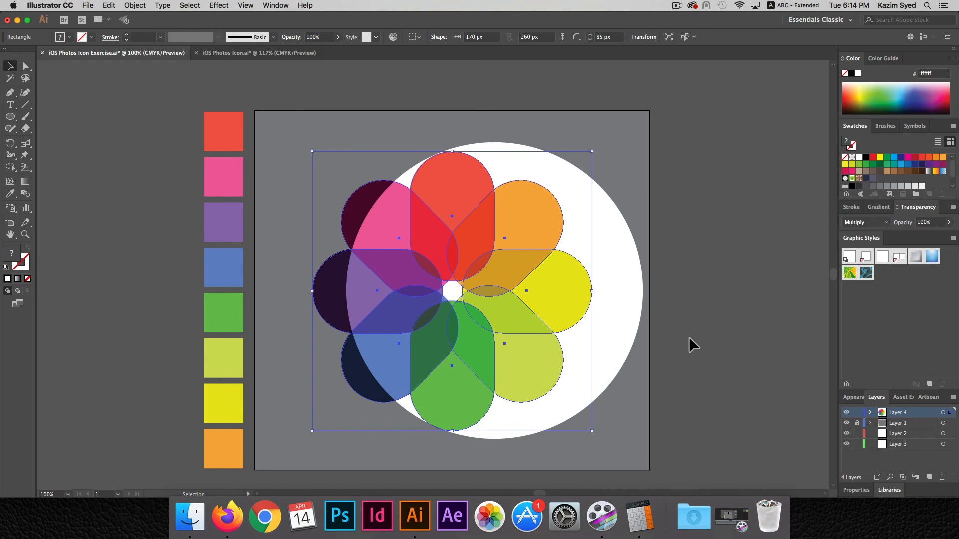
click(688, 337)
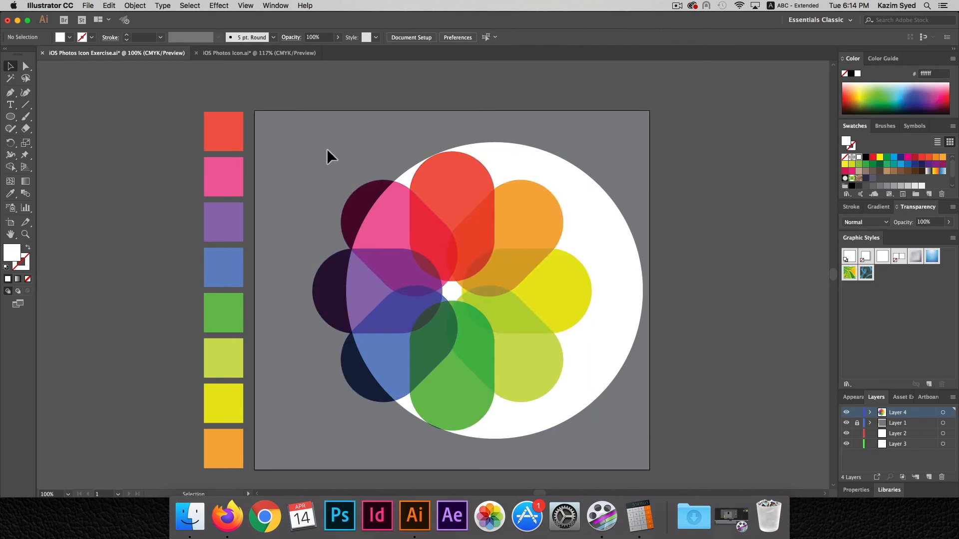
Align the flower and the white circle by their horizontal and vertical centers, and group them.
drag(304, 136, 630, 429)
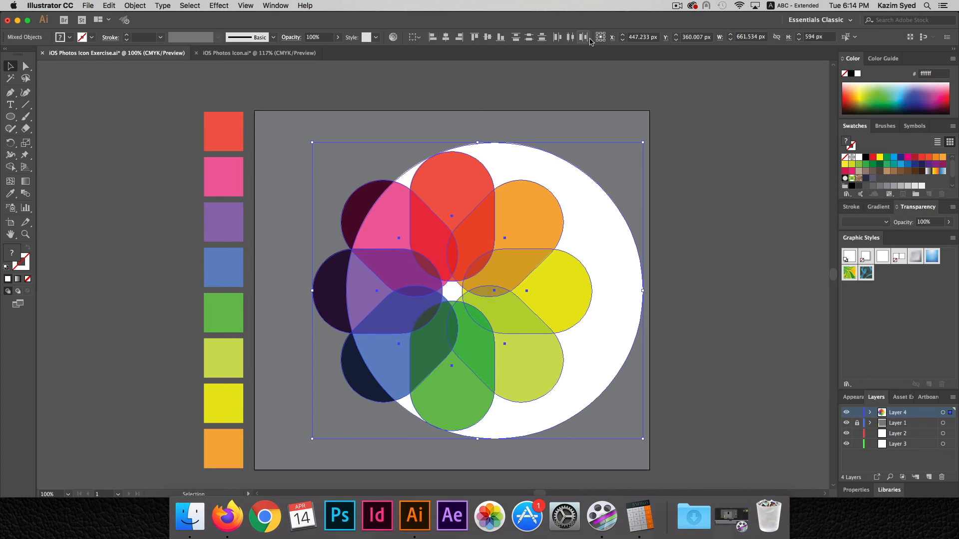
click(446, 37)
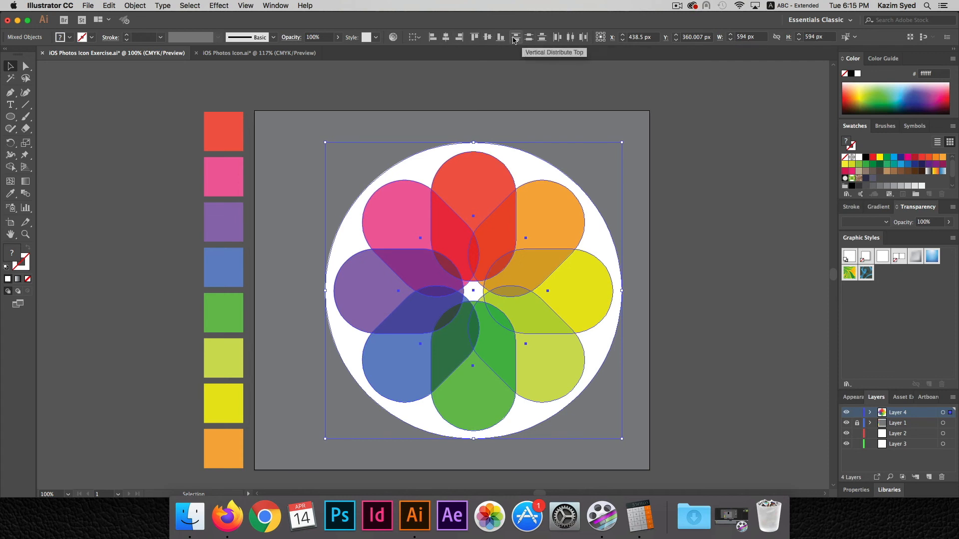
click(487, 38)
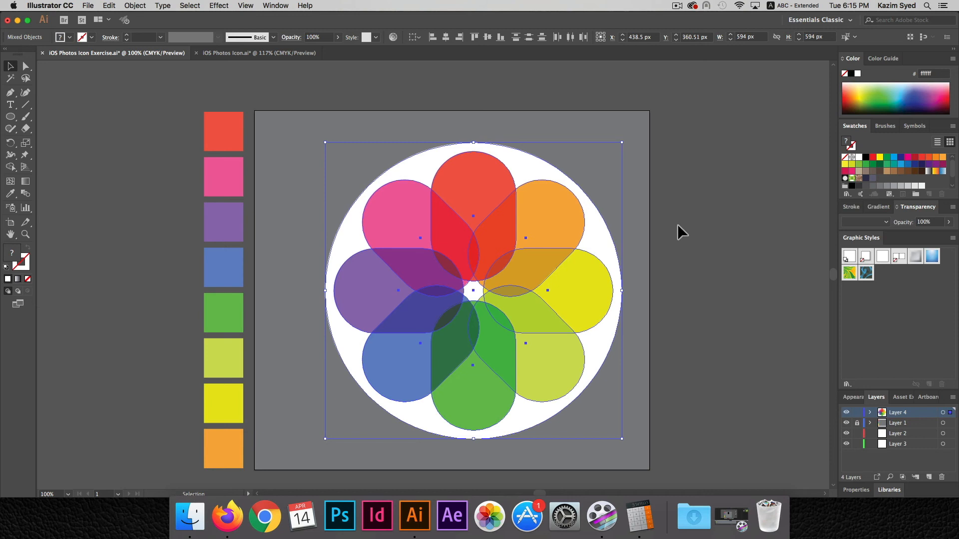
key(super+g)
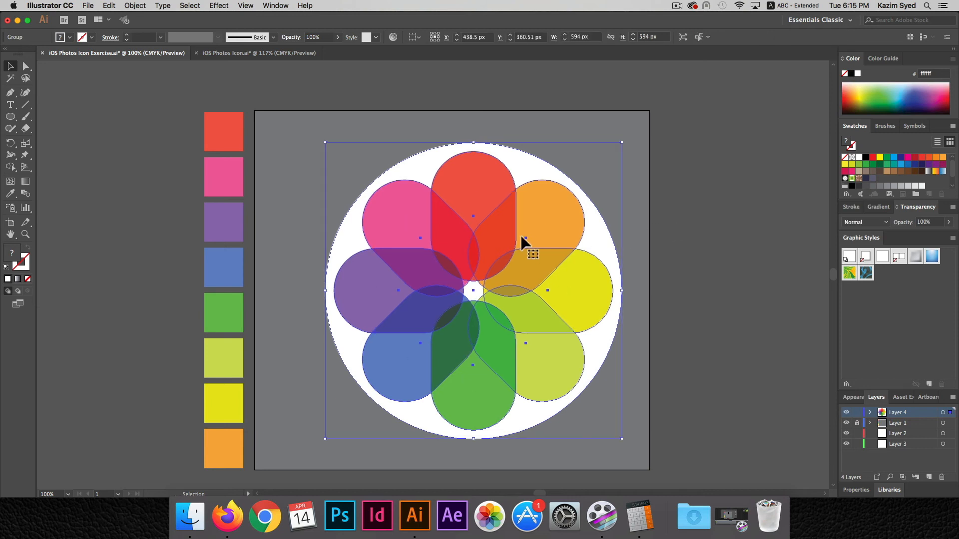
right_click(460, 240)
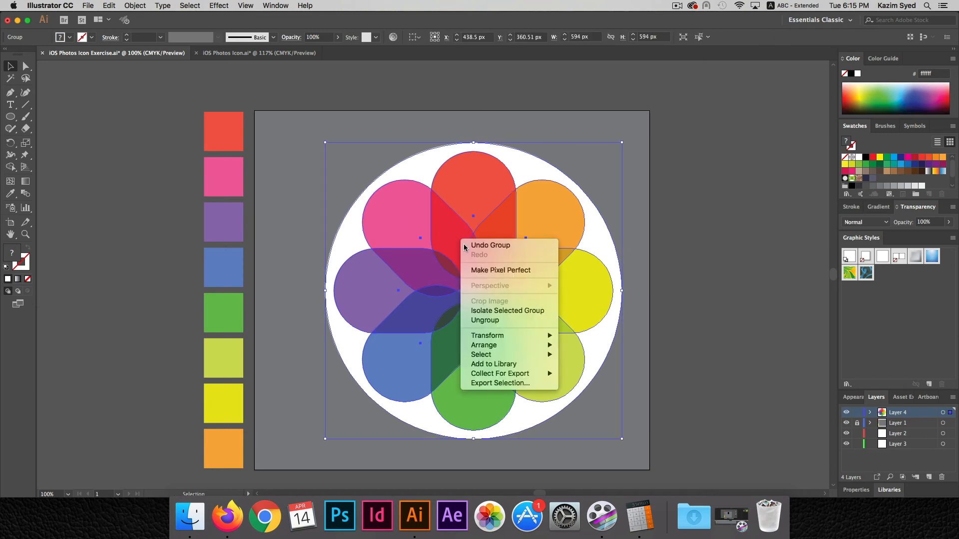
click(644, 268)
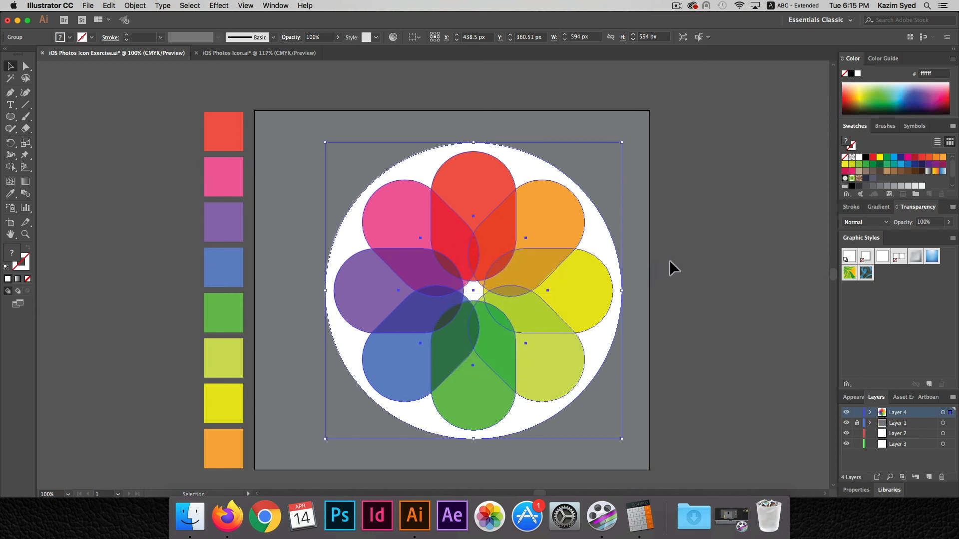
Move the grouped icon 40 px left to an X position of 398.5 px and deselect it.
key(Left)
key(Left)
key(Left)
key(Left)
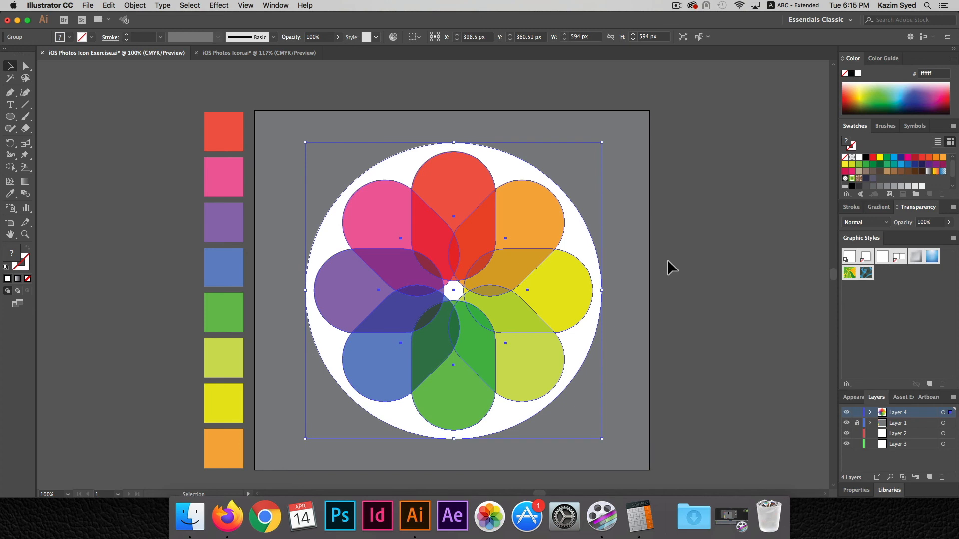
click(667, 260)
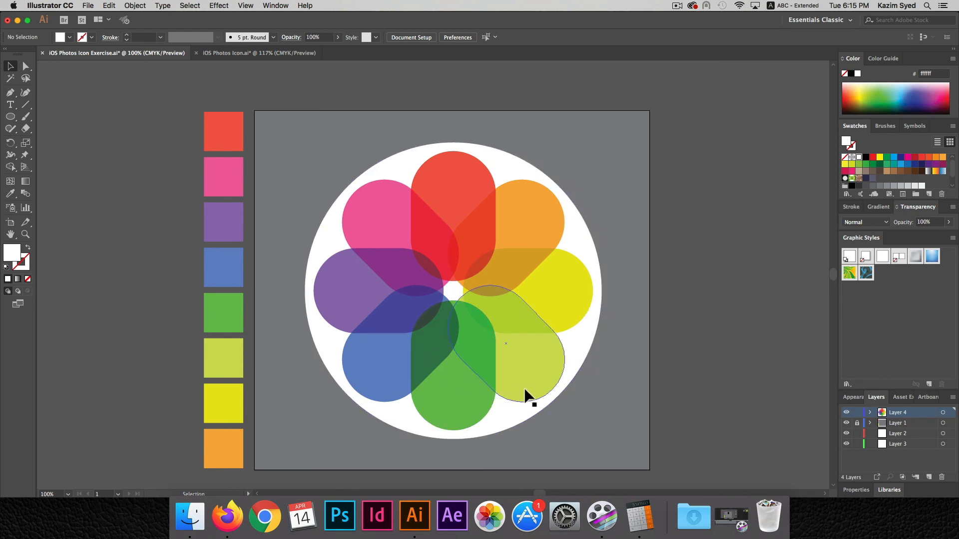
Isolate the icon group, select the white circle, and start a Drop Shadow effect on it with the preview on.
double_click(504, 422)
click(504, 422)
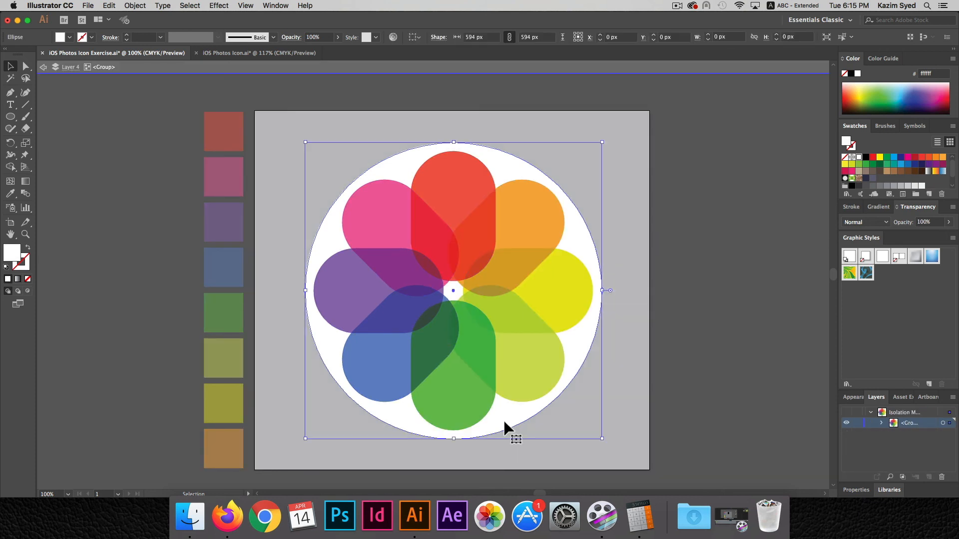
click(224, 7)
mouse_move(274, 138)
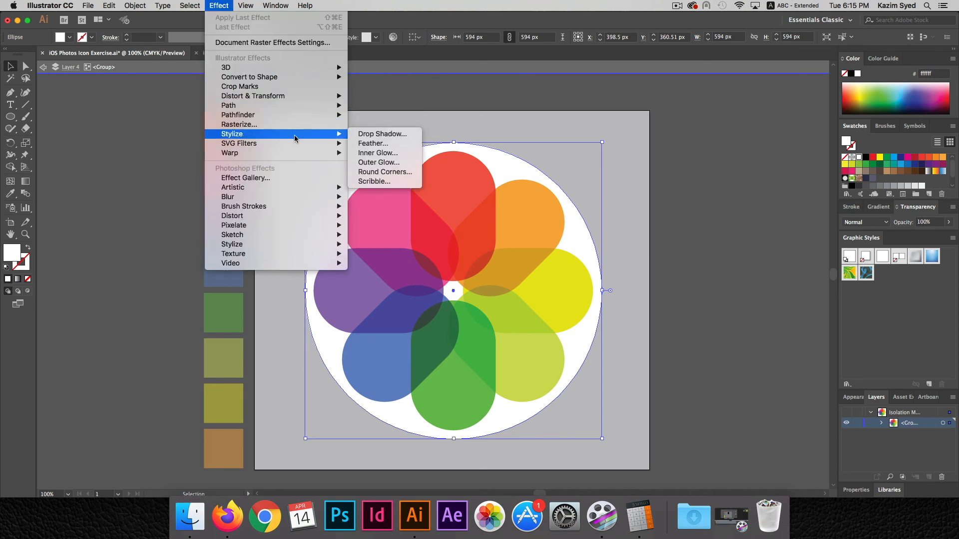
click(361, 136)
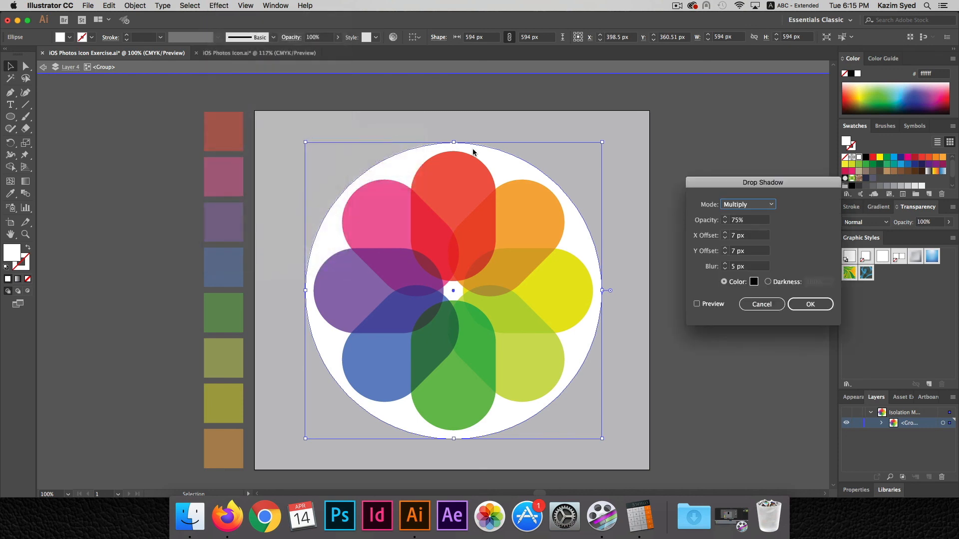
click(697, 305)
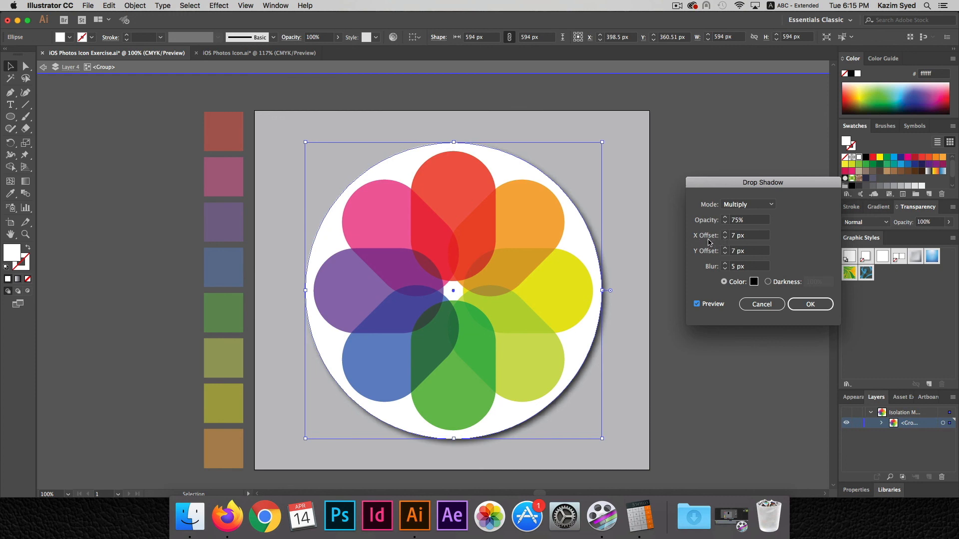
Set the drop shadow's X offset, Y offset and blur to 4 px each.
drag(746, 237, 717, 238)
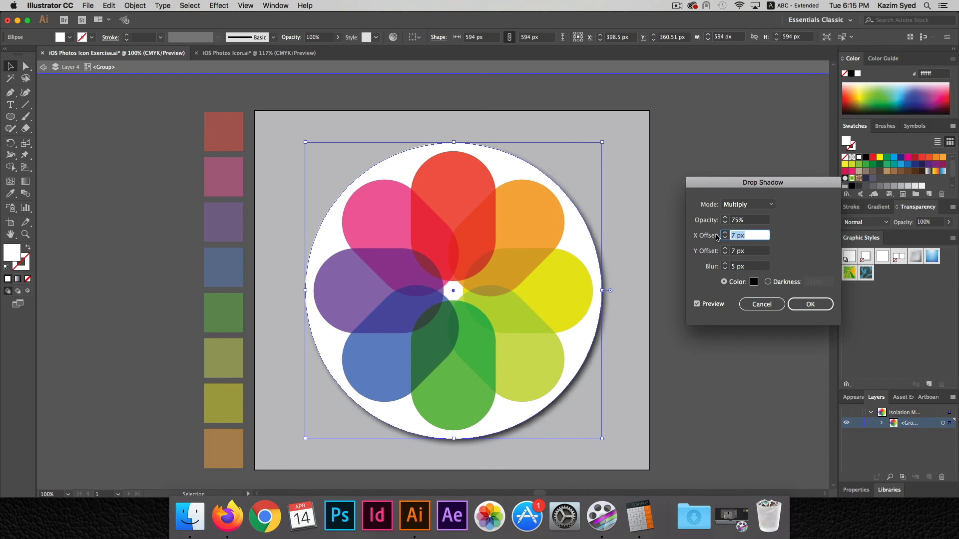
text(4)
key(Tab)
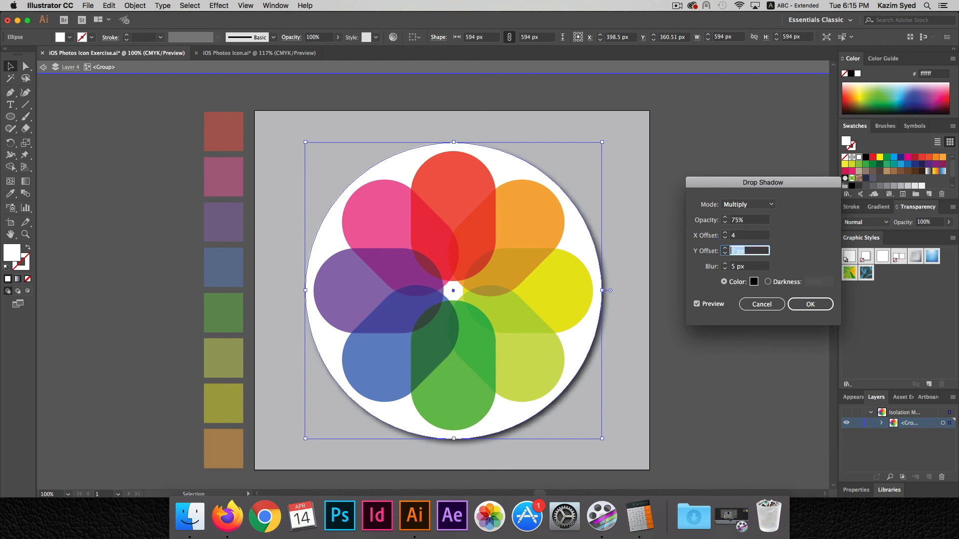
text(4)
key(Tab)
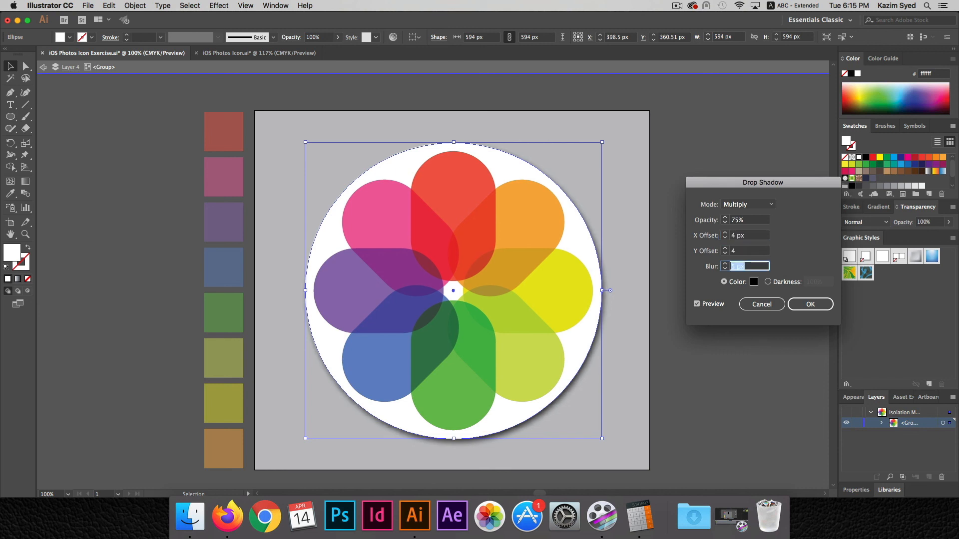
click(724, 269)
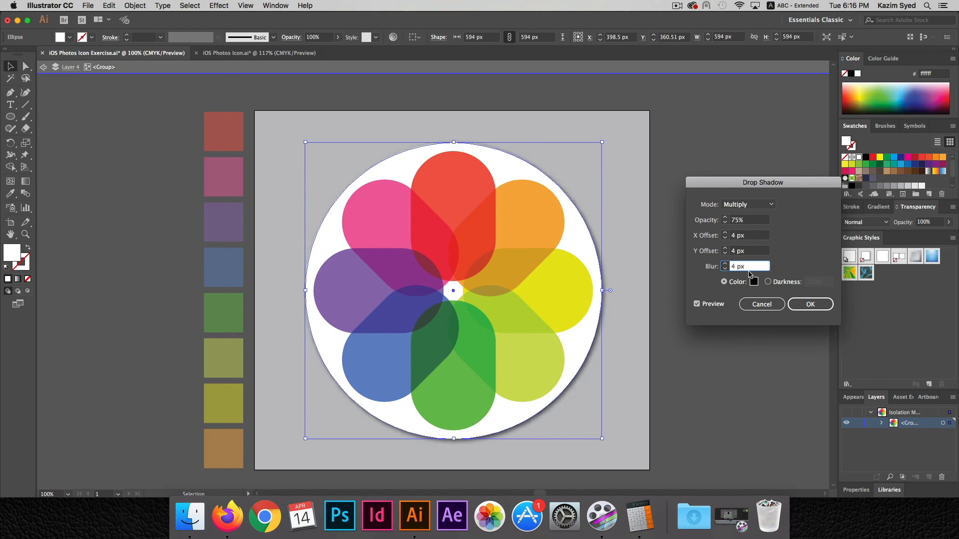
Set the drop shadow's opacity to 55%, apply the effect, and leave isolation mode.
click(715, 223)
text(55)
key(Tab)
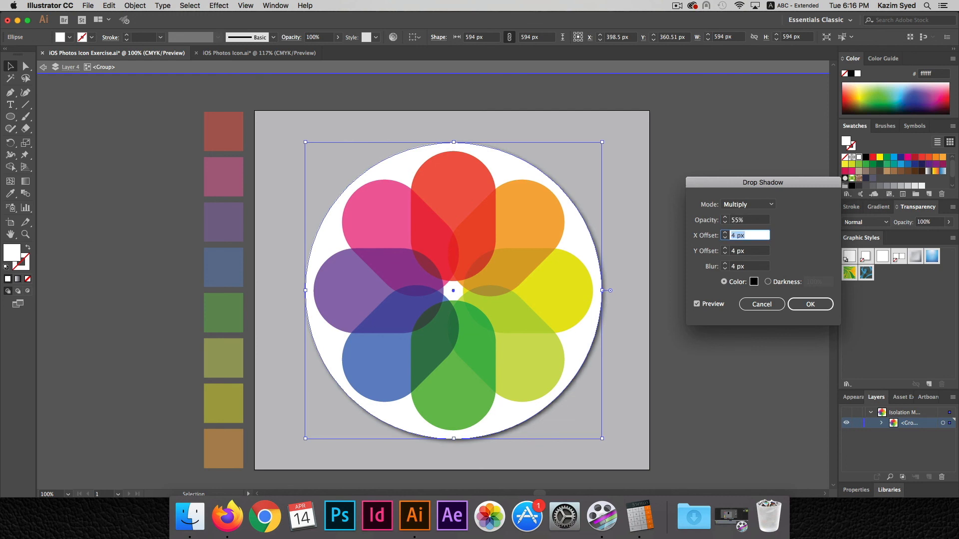
click(810, 304)
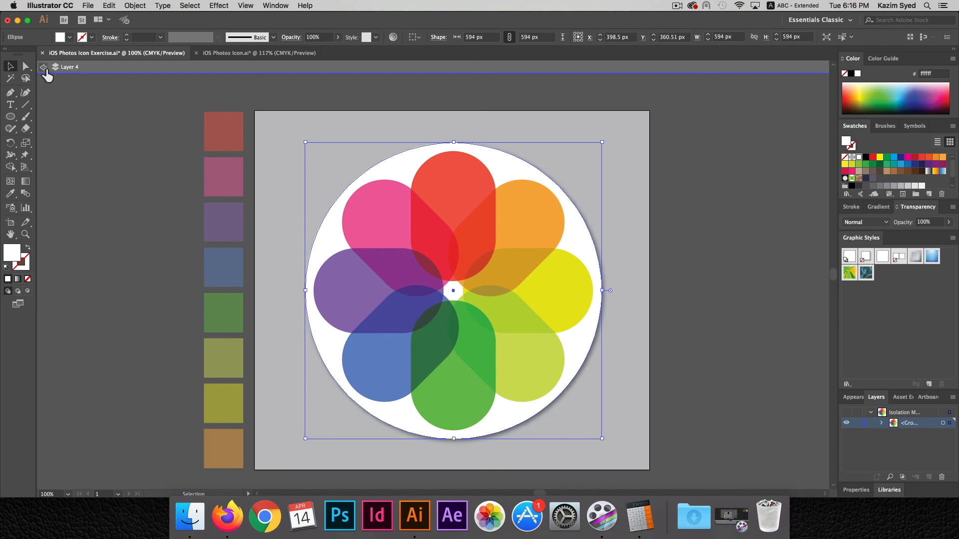
click(46, 70)
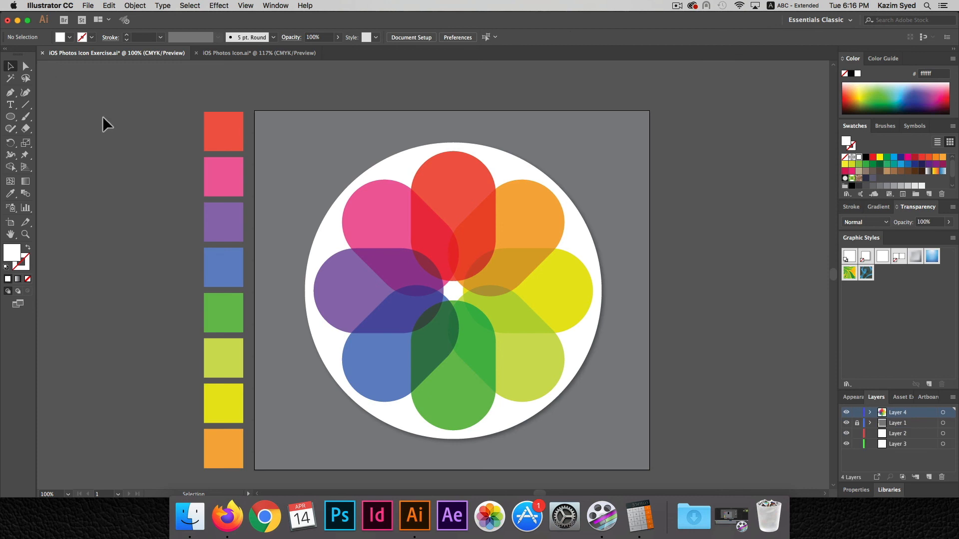